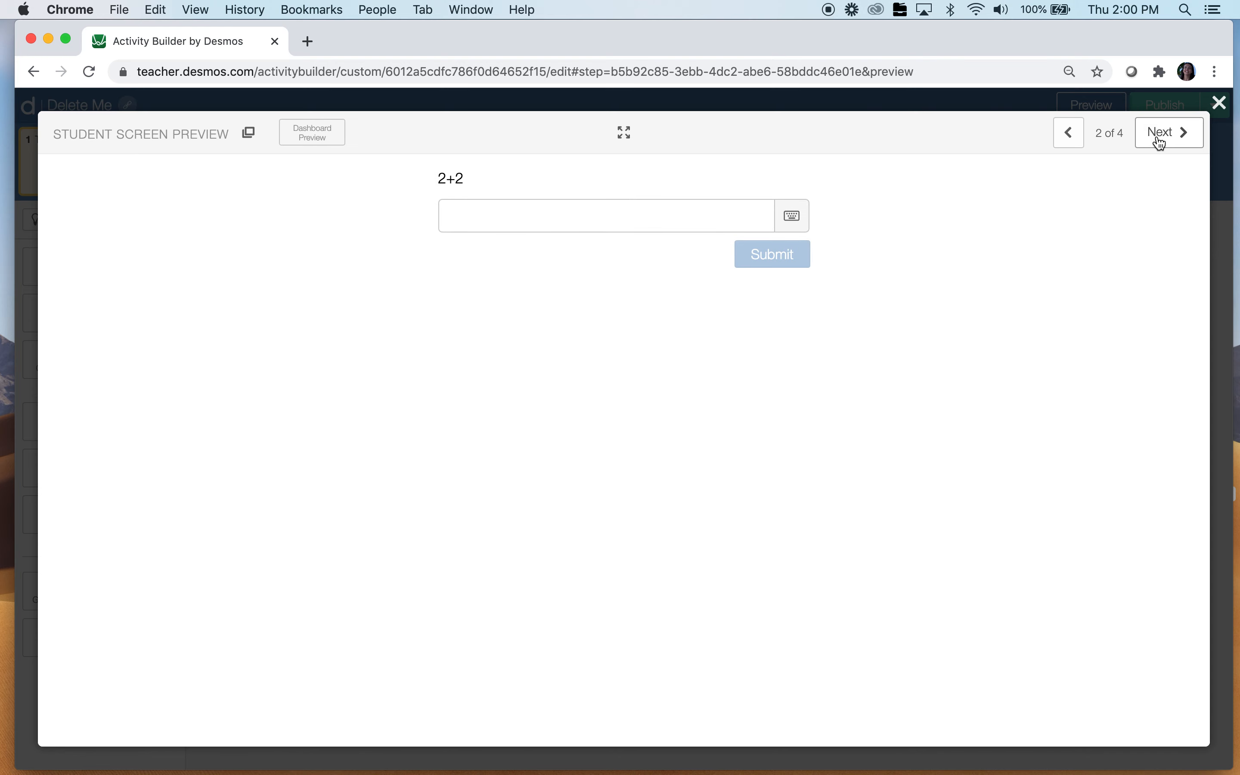
# Step through the preview screens, then answer the 2+2 question with 4
pyautogui.click(1160, 143)
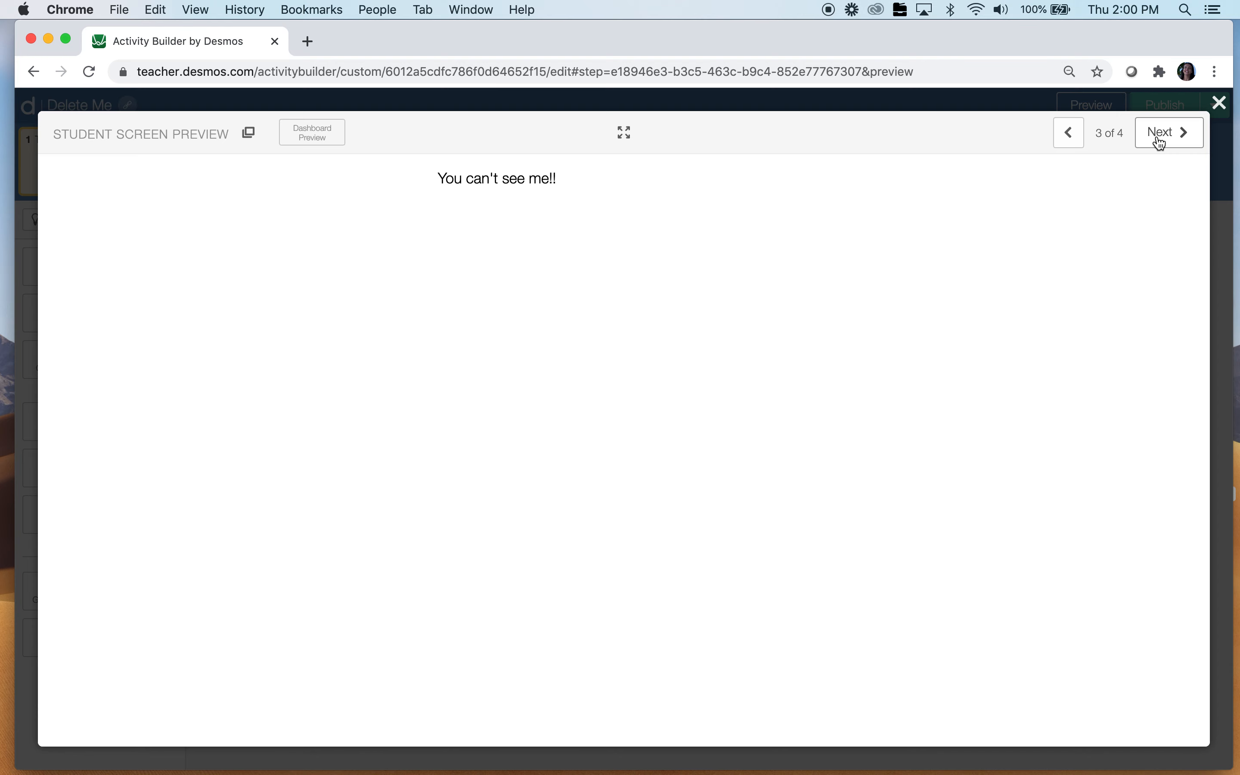
pyautogui.click(1160, 143)
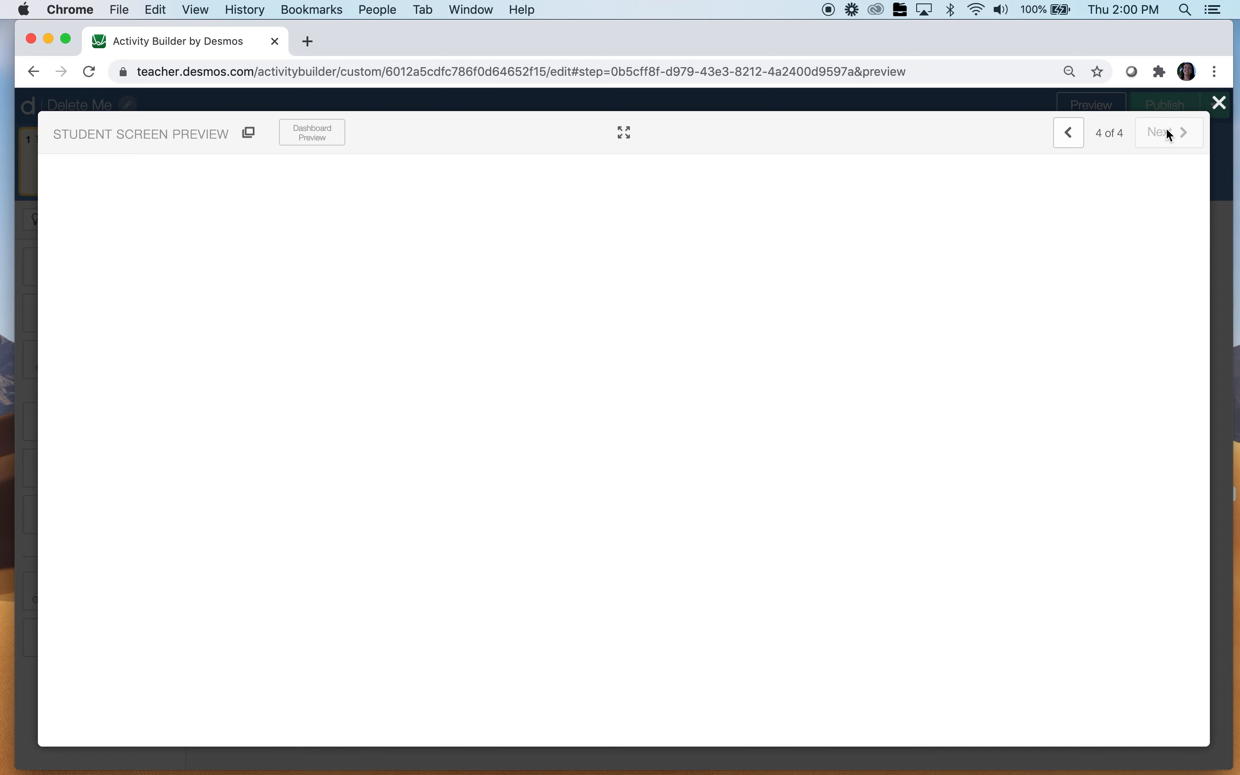
pyautogui.click(1080, 144)
pyautogui.click(1080, 144)
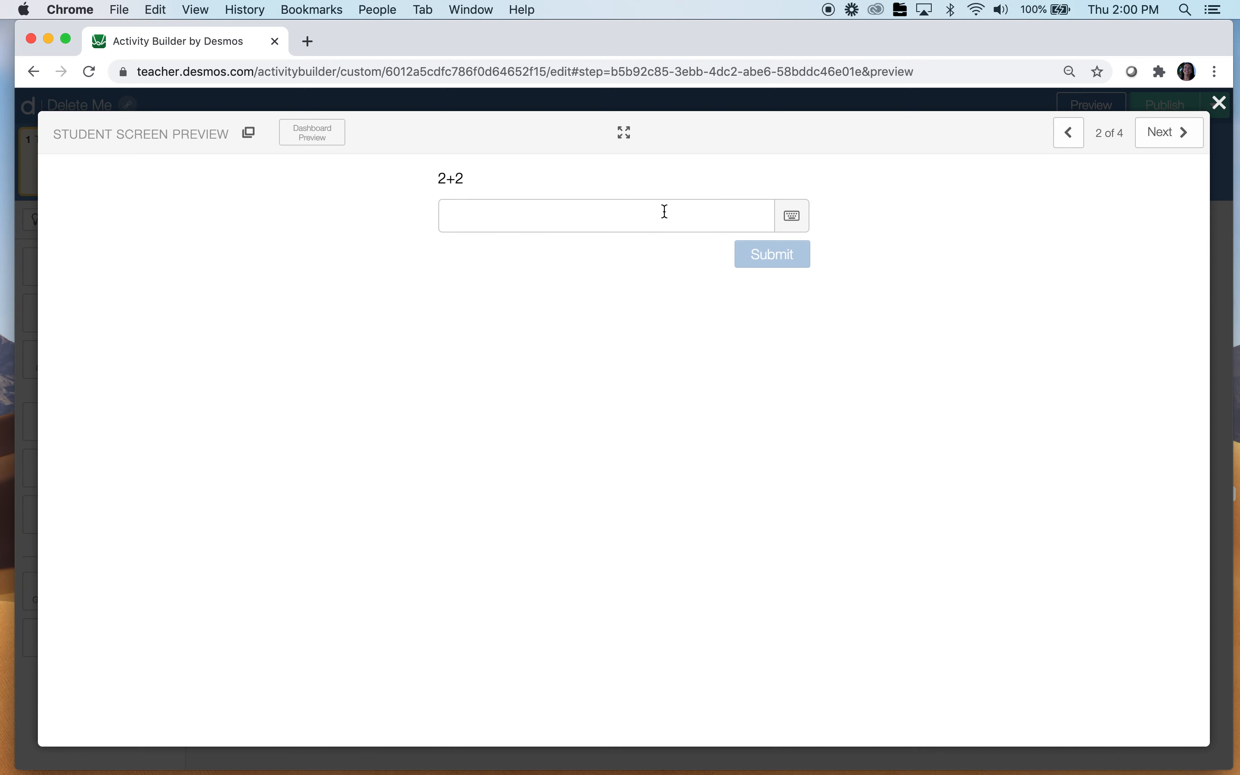
pyautogui.click(634, 221)
pyautogui.write('4')
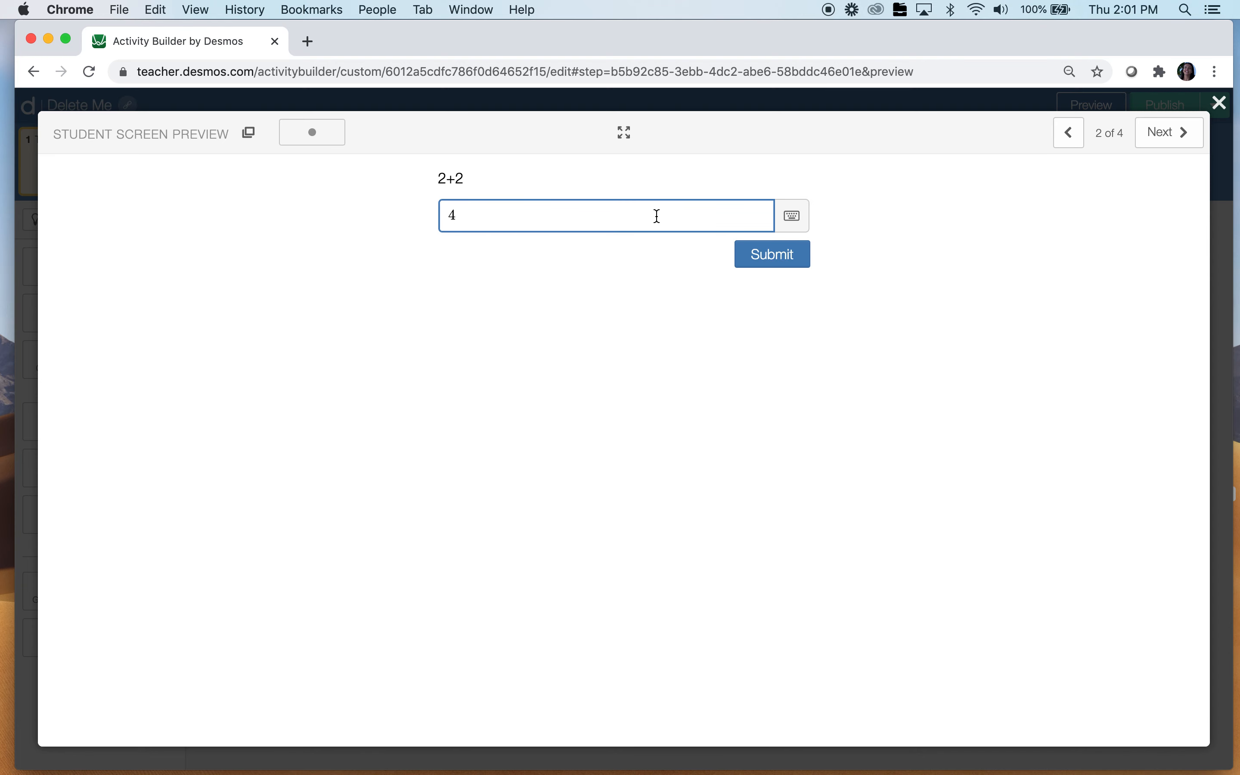
# Check that screen 4 unlocks, then answer the 3+3 question with 6
pyautogui.click(1180, 137)
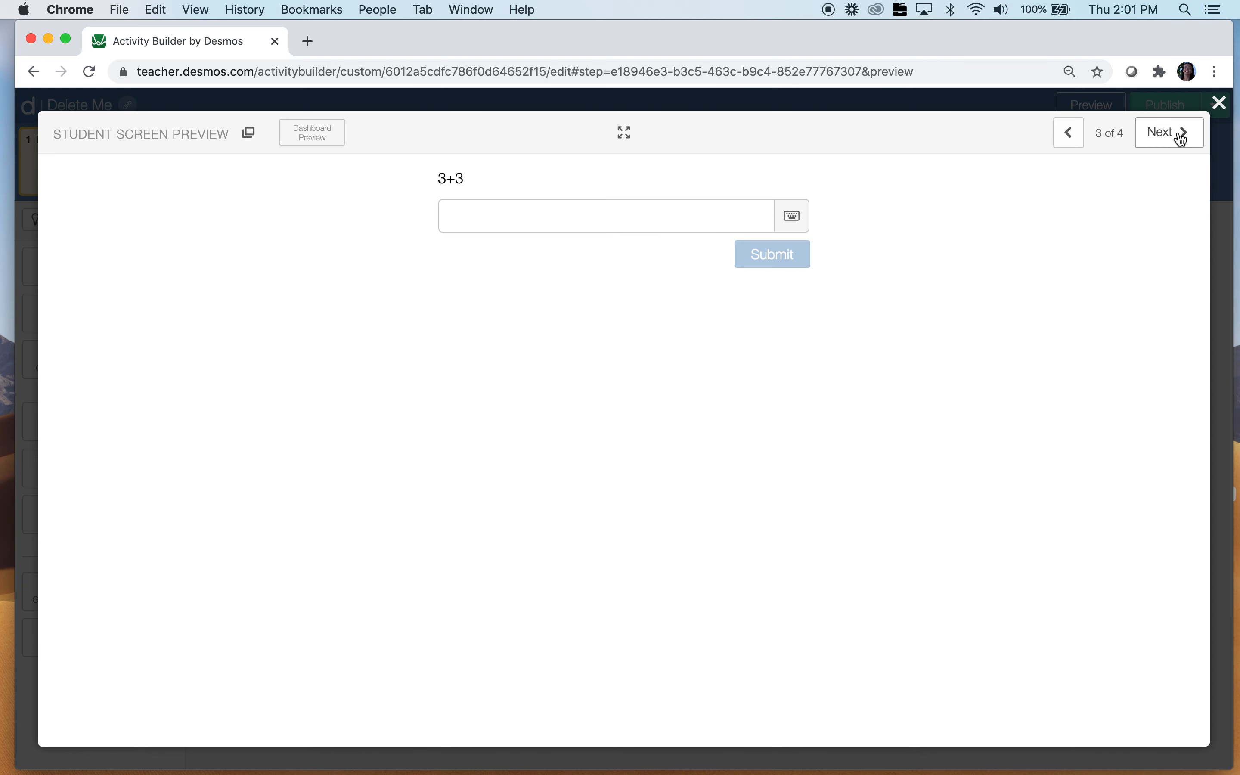
pyautogui.click(1180, 137)
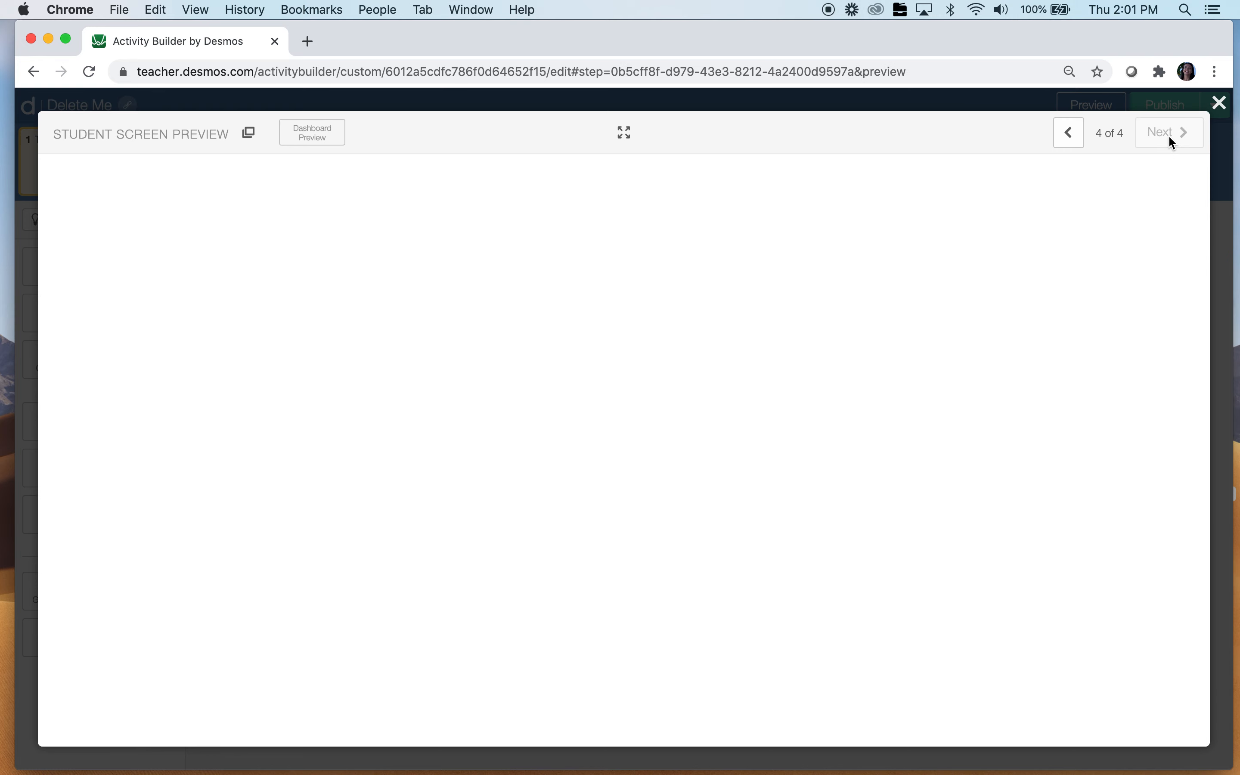
pyautogui.click(1073, 135)
pyautogui.click(721, 216)
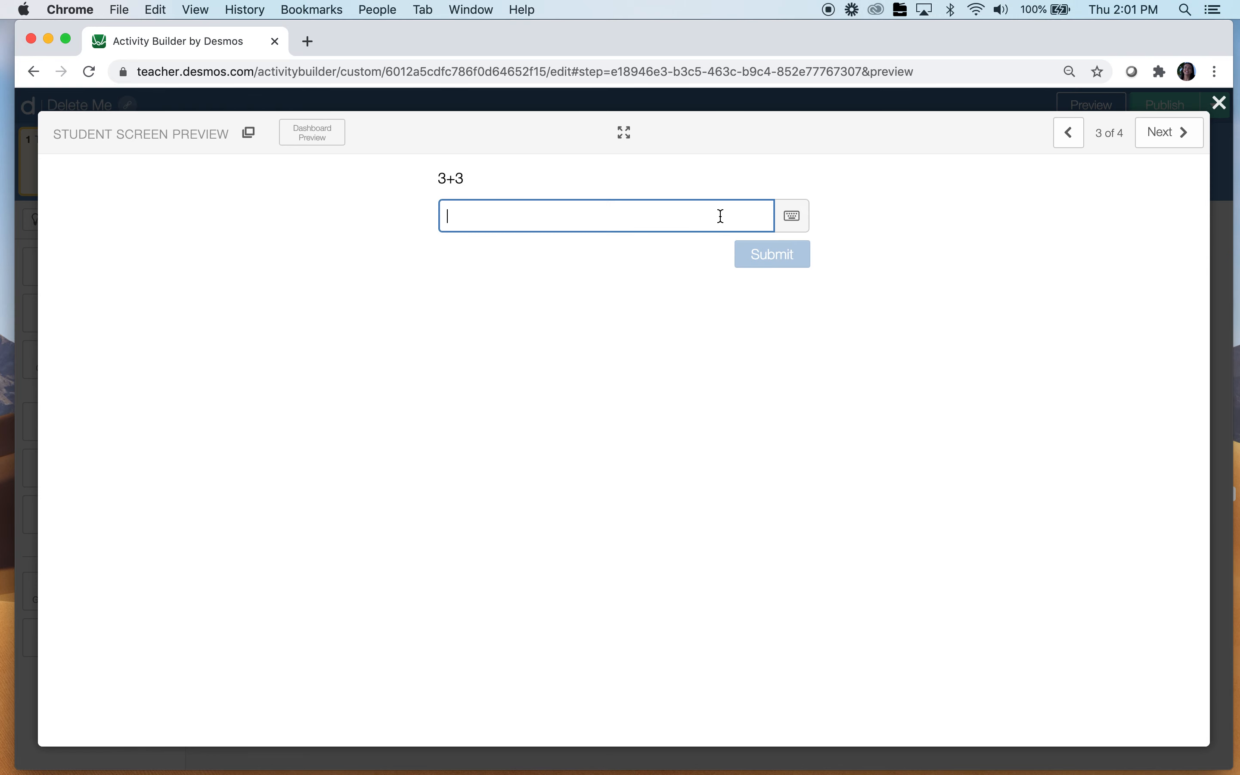
pyautogui.write('6')
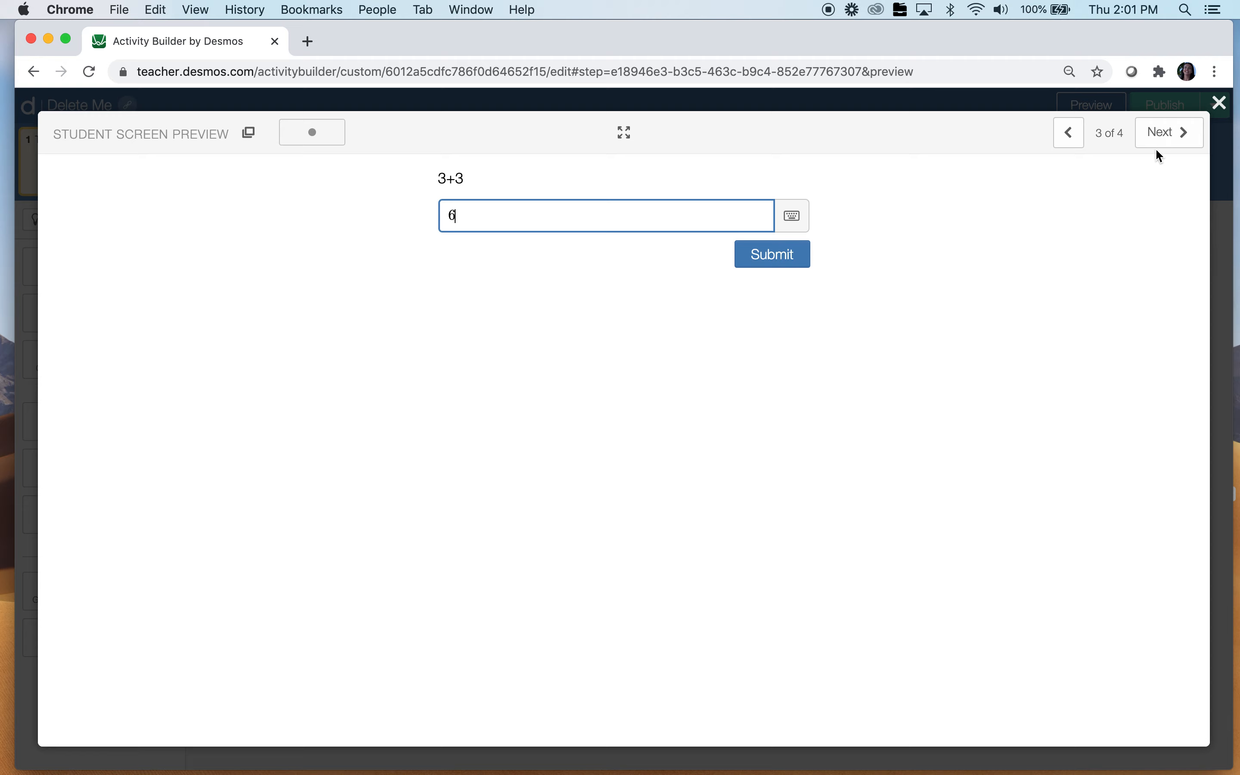
# Enter 5 on screen 4's graph question and close the student preview
pyautogui.click(1176, 138)
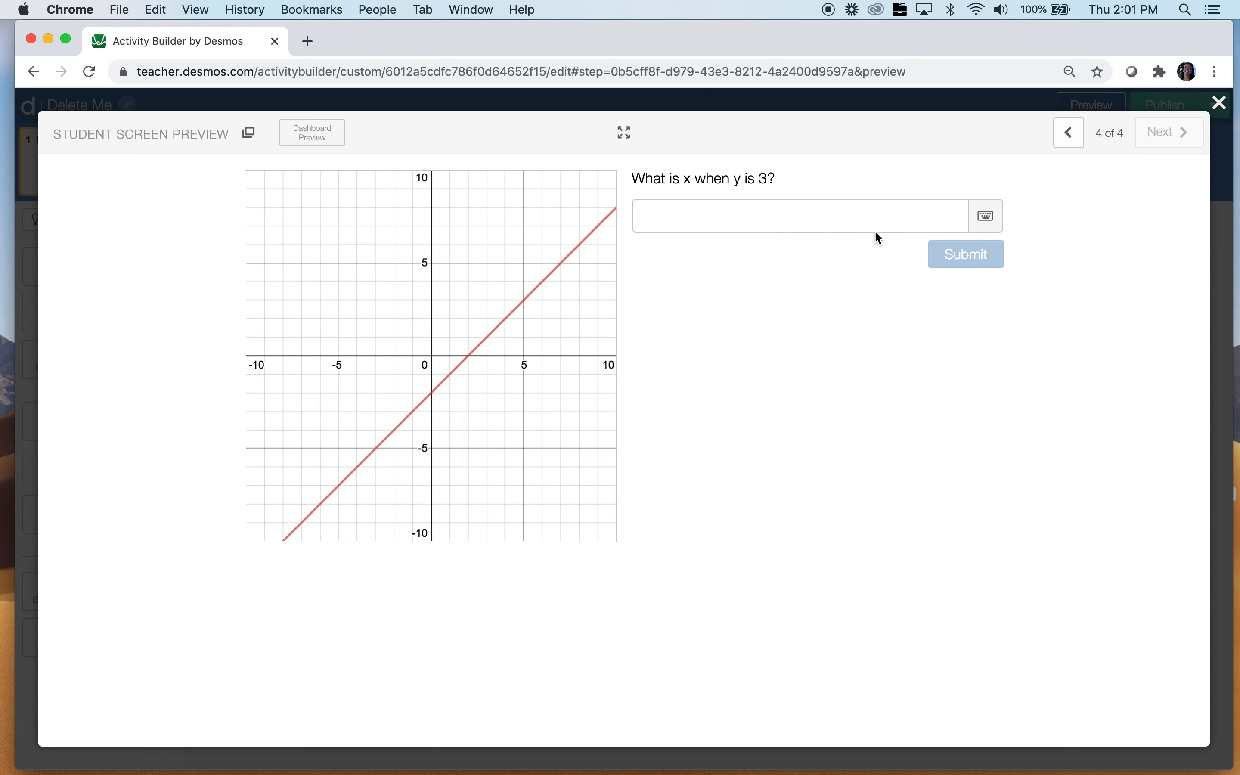
pyautogui.click(856, 224)
pyautogui.write('5')
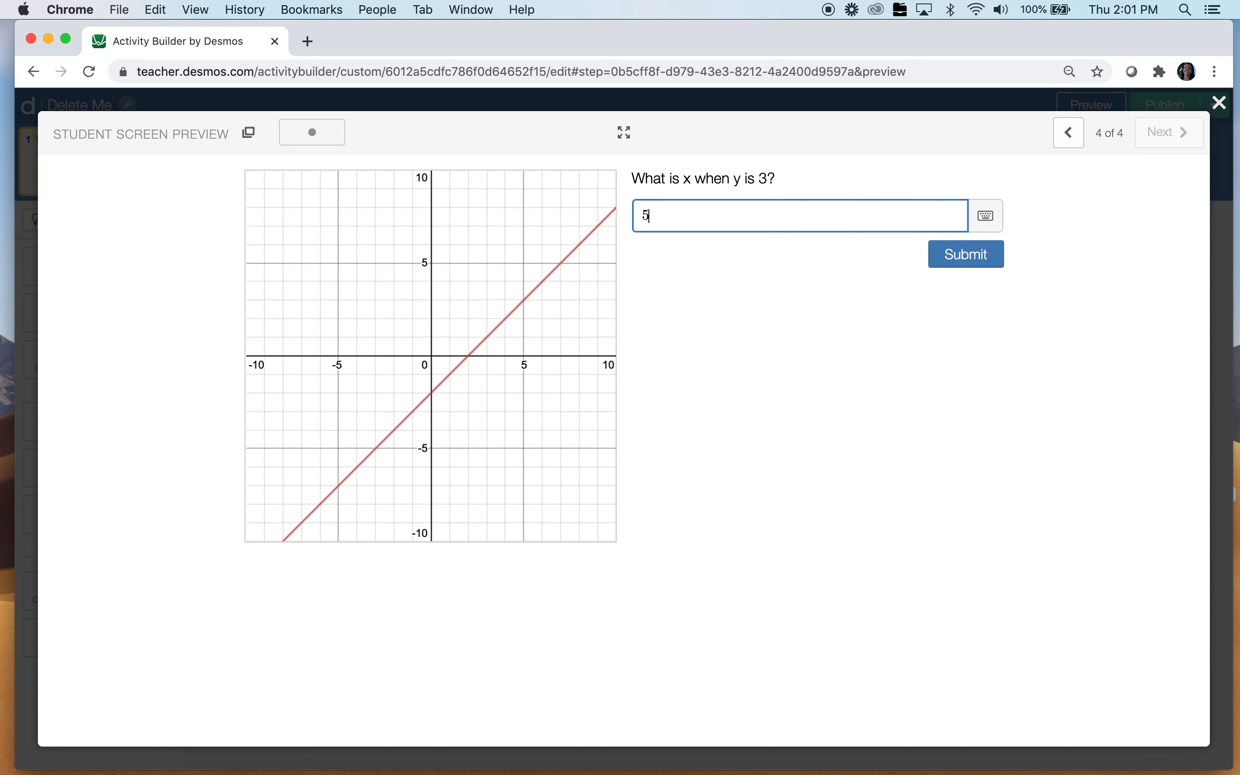
pyautogui.click(1220, 104)
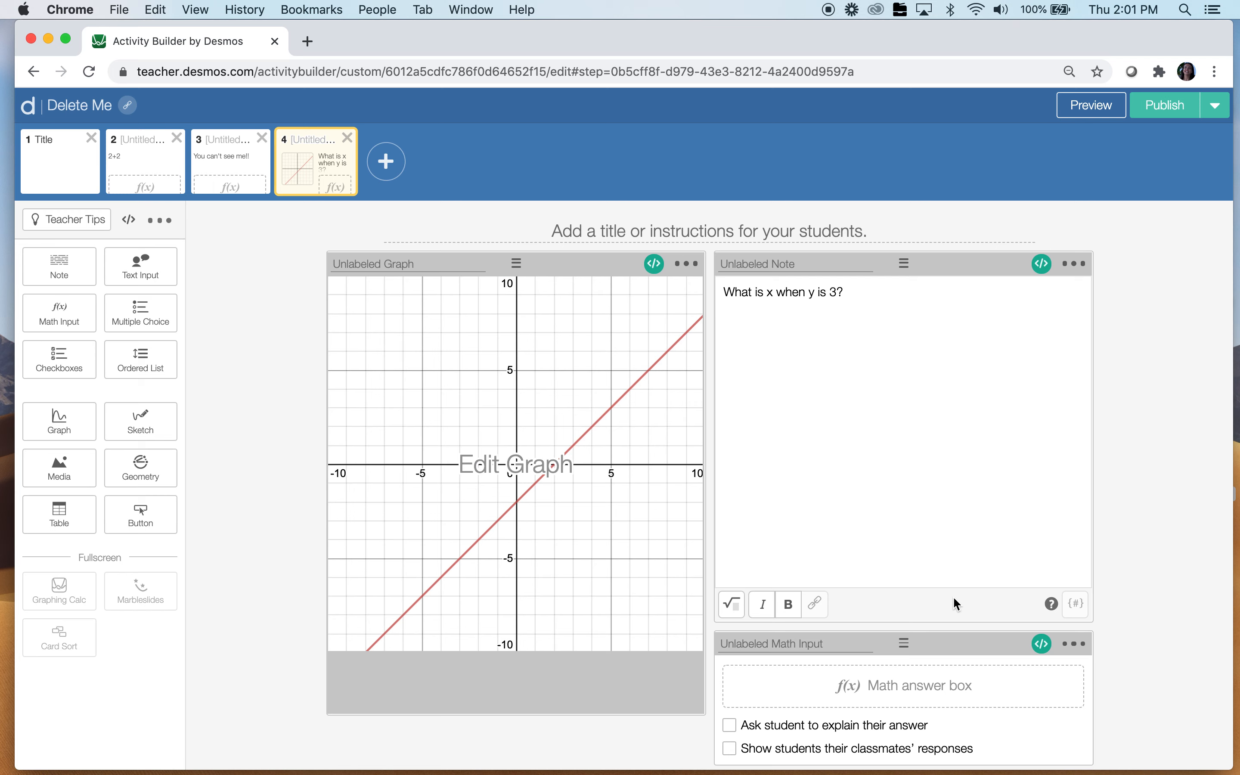
# Replace the 'Unlabeled Math Input' label on screen 4 with math4
pyautogui.click(791, 642)
pyautogui.write('m')
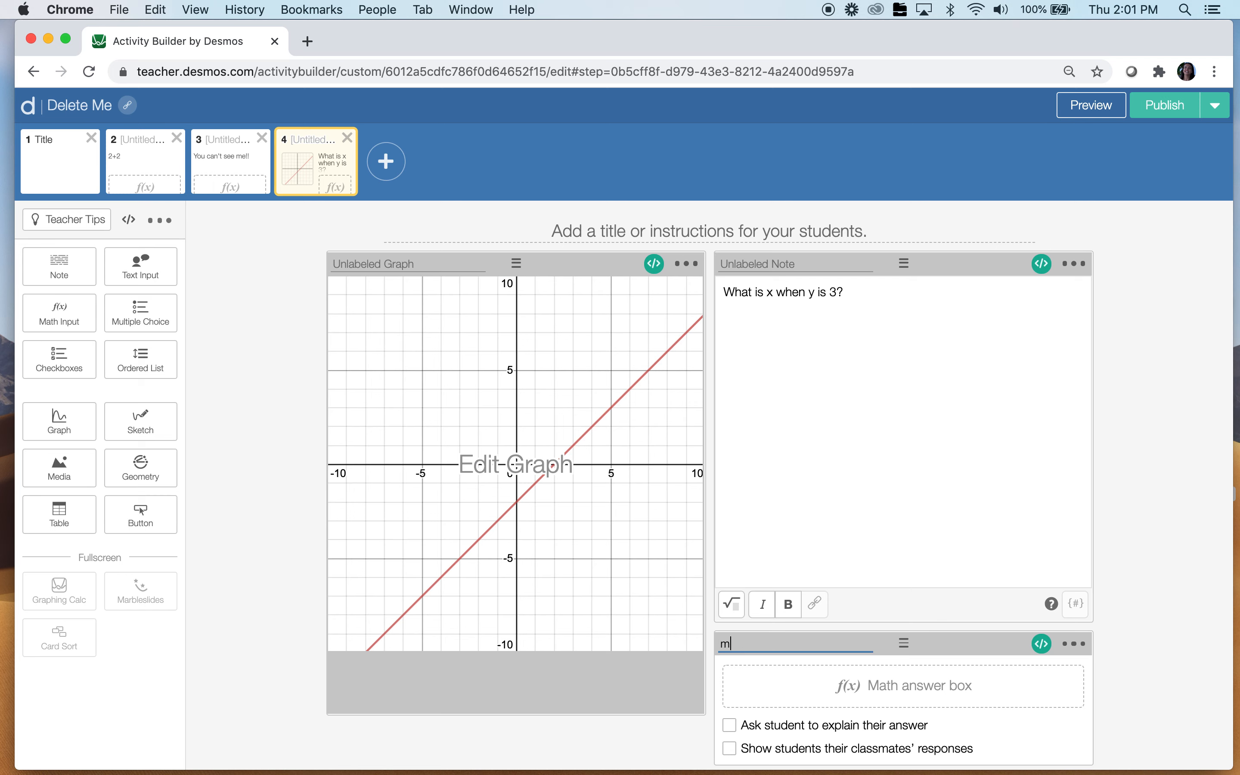
pyautogui.write('ath4')
# Add screen 5 containing a note, a math input and a graph
pyautogui.click(387, 161)
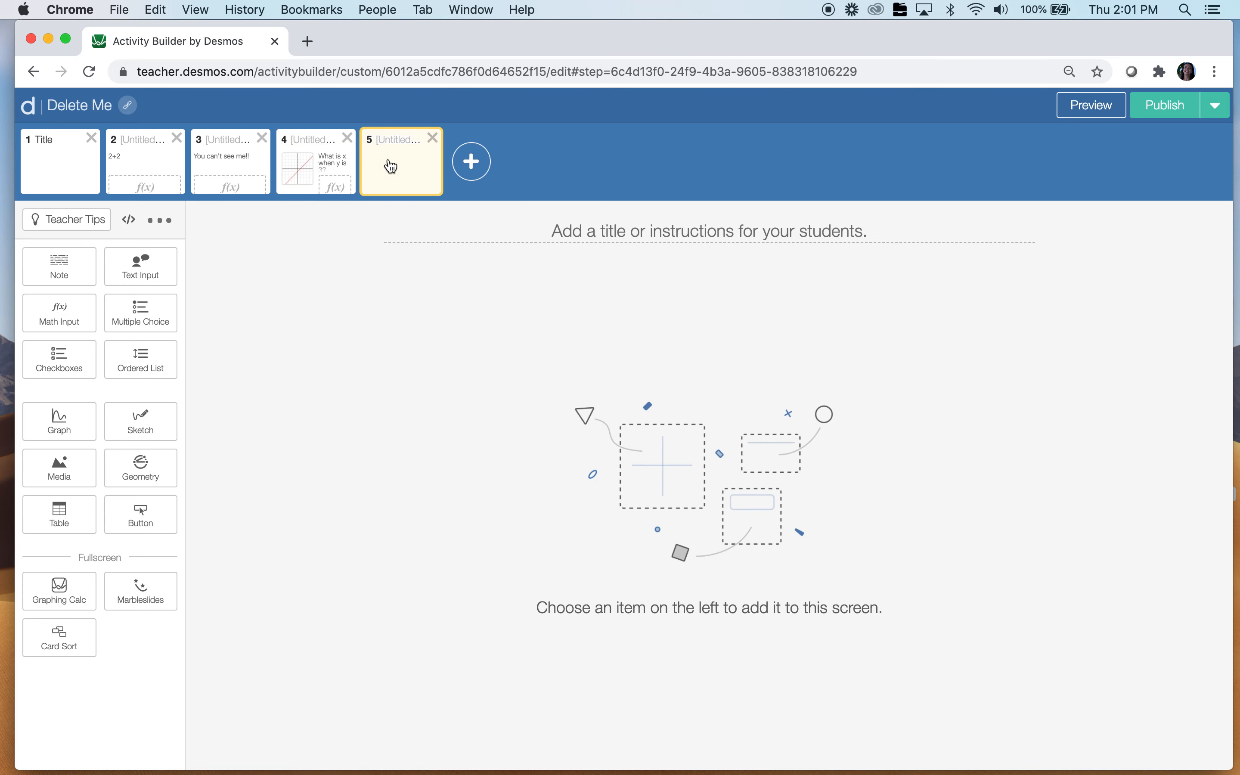
pyautogui.click(59, 269)
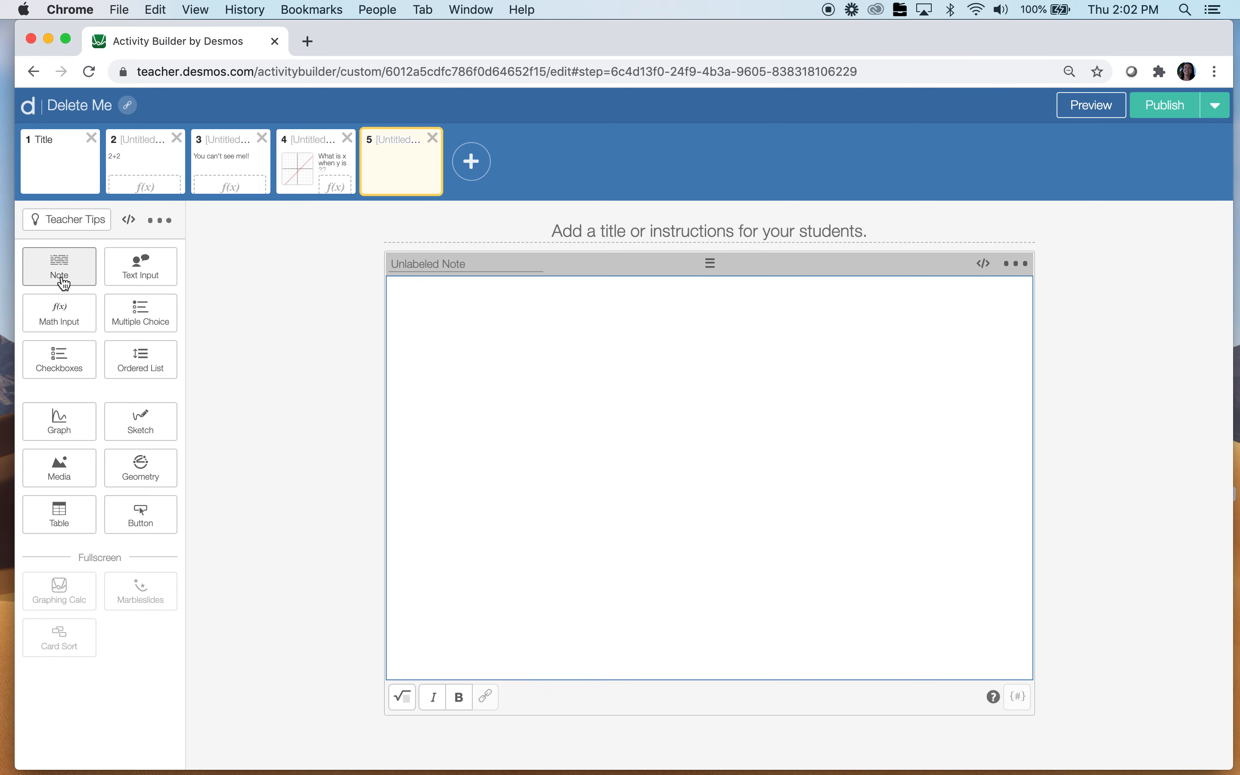
pyautogui.click(75, 321)
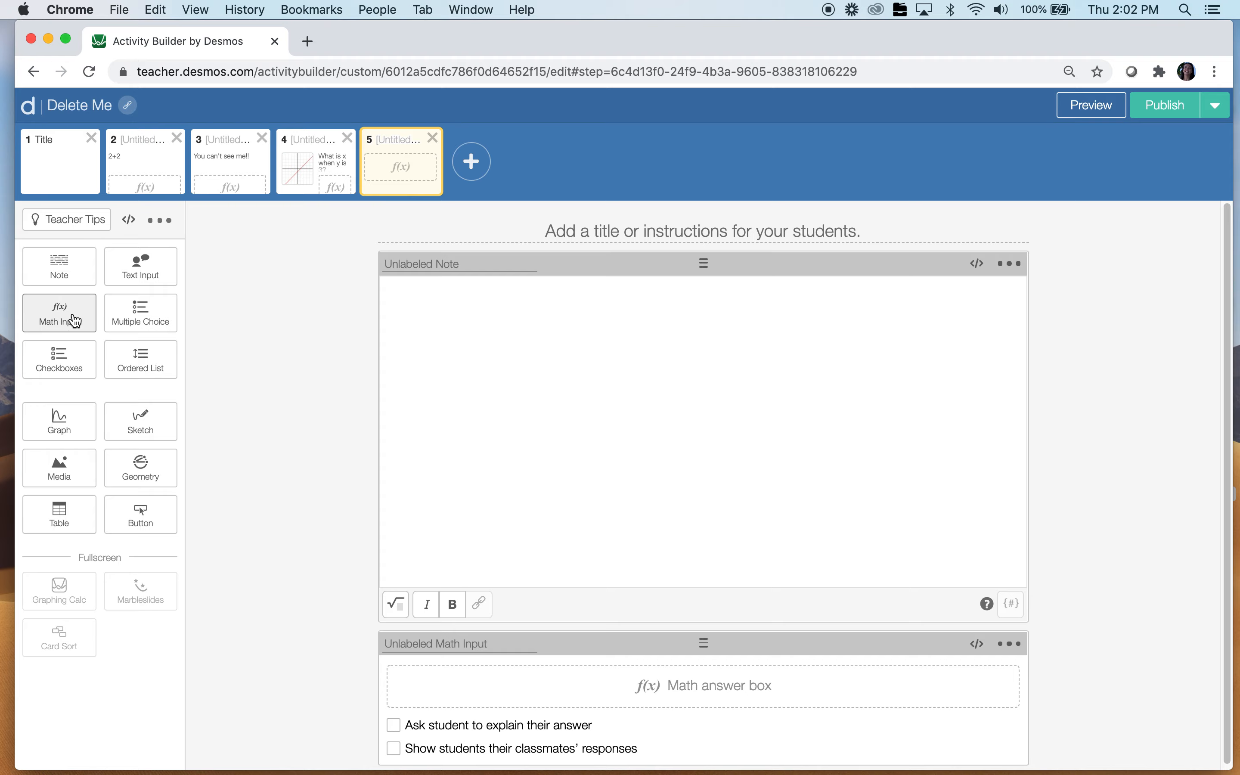
pyautogui.click(72, 435)
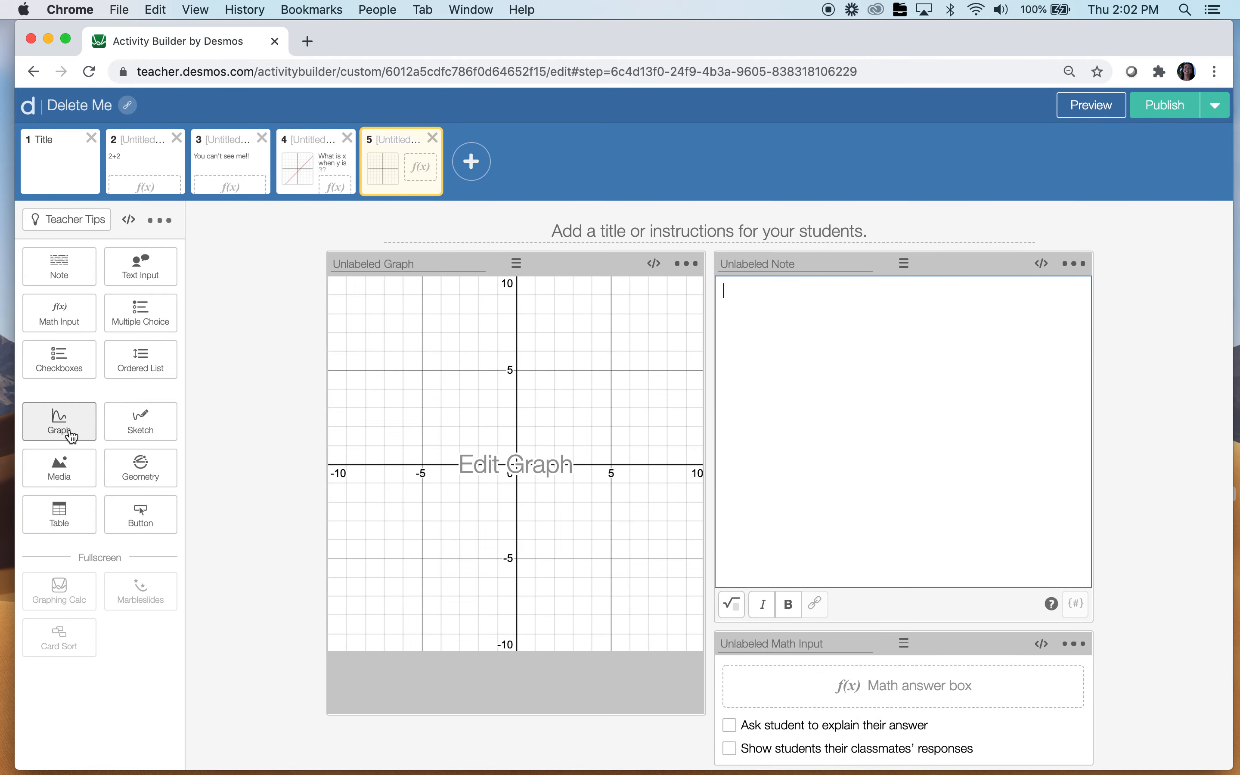
# Make screen 5's graph plot y=2x+4
pyautogui.click(450, 353)
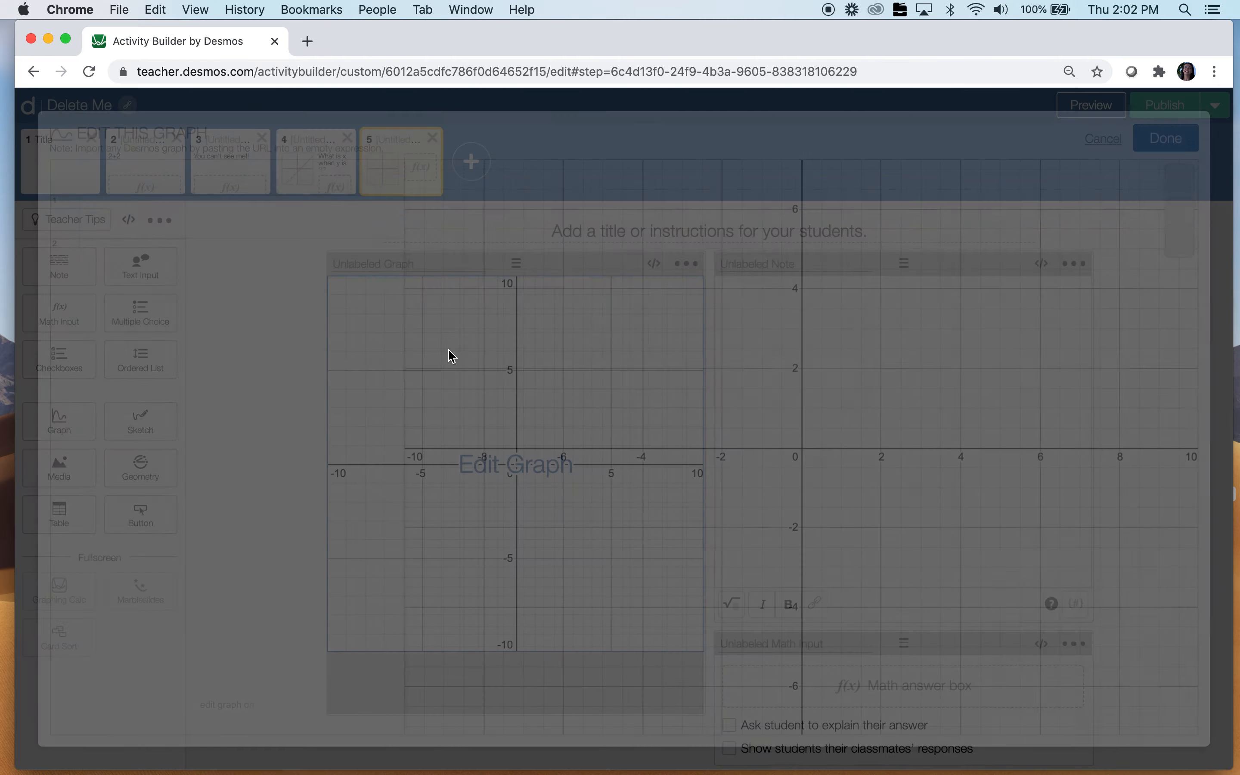
pyautogui.click(292, 219)
pyautogui.write('y')
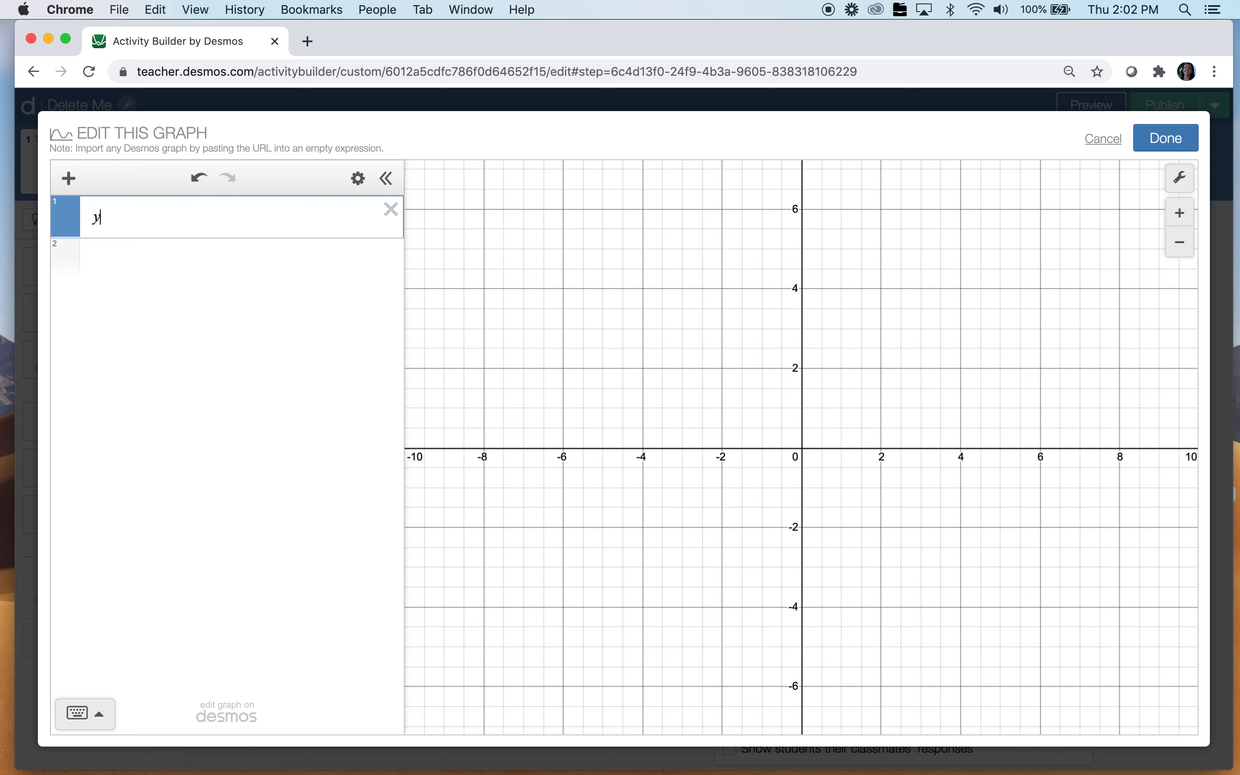
pyautogui.write('=2x')
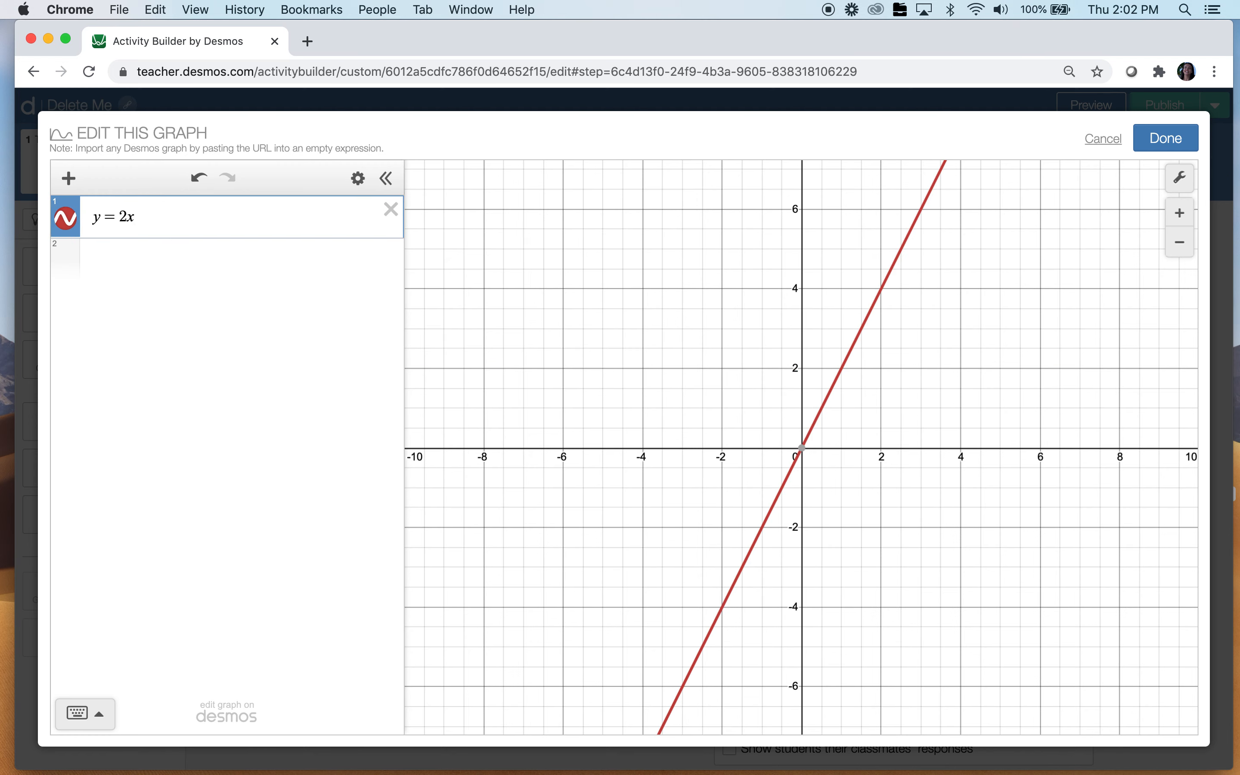
pyautogui.write('+4')
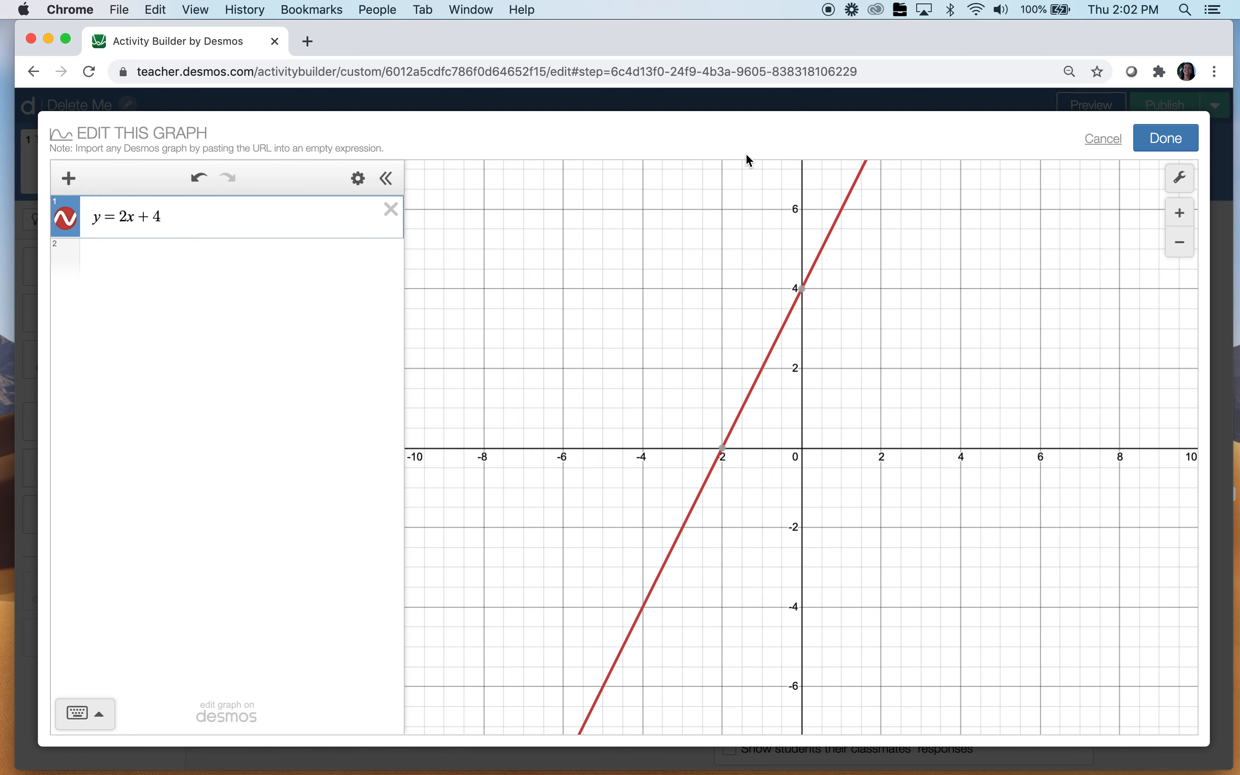
pyautogui.click(1157, 134)
# Write 'What is the slope?' in screen 5's note and label its math input math5
pyautogui.click(907, 342)
pyautogui.write('What is the ')
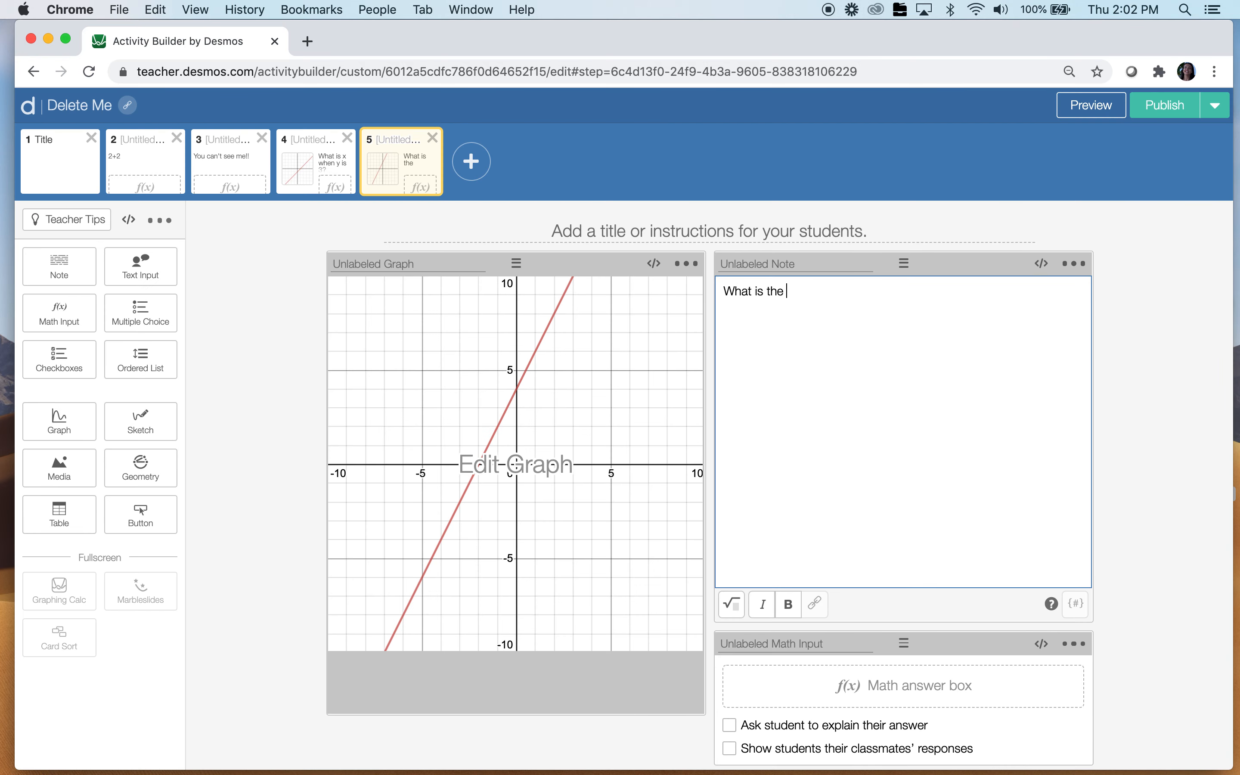
pyautogui.write('slope?')
pyautogui.click(813, 646)
pyautogui.write('m')
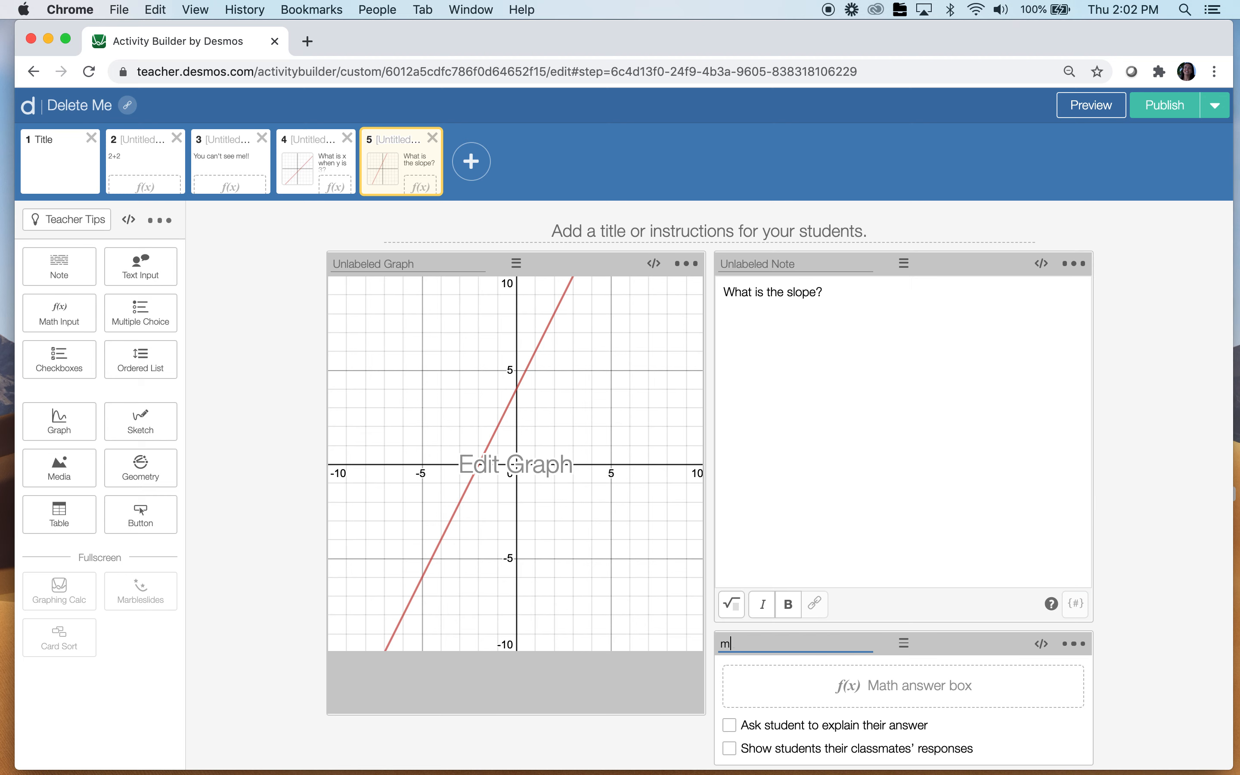
pyautogui.write('ath5')
pyautogui.click(306, 171)
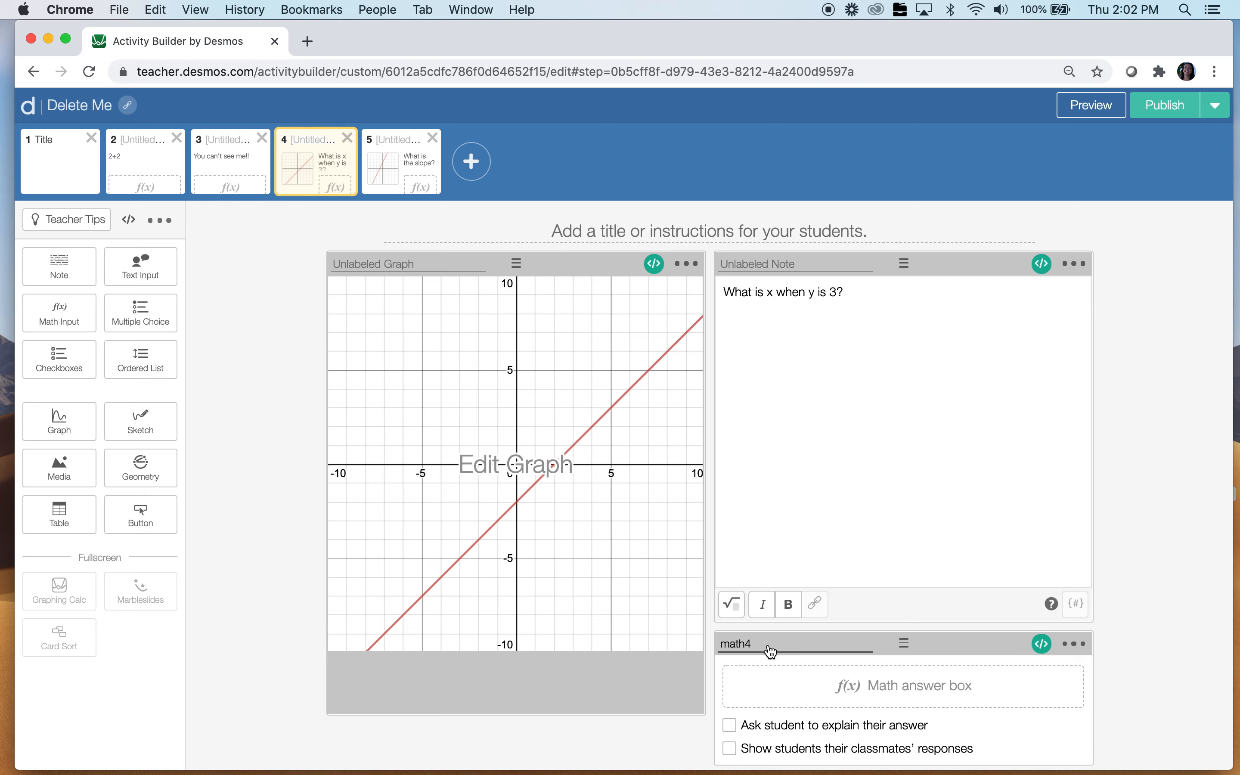
pyautogui.click(395, 162)
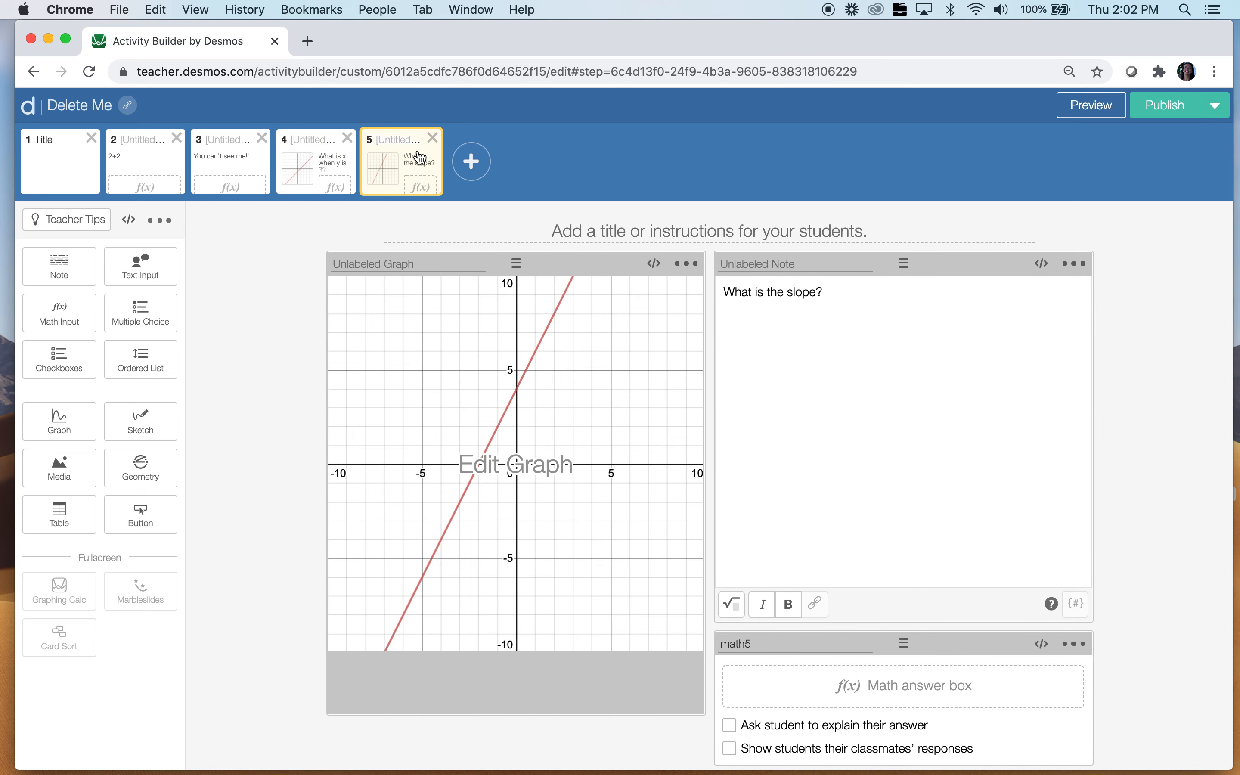
# Start the graph's CL script with hidden: math4.numericValue = 5
pyautogui.click(656, 264)
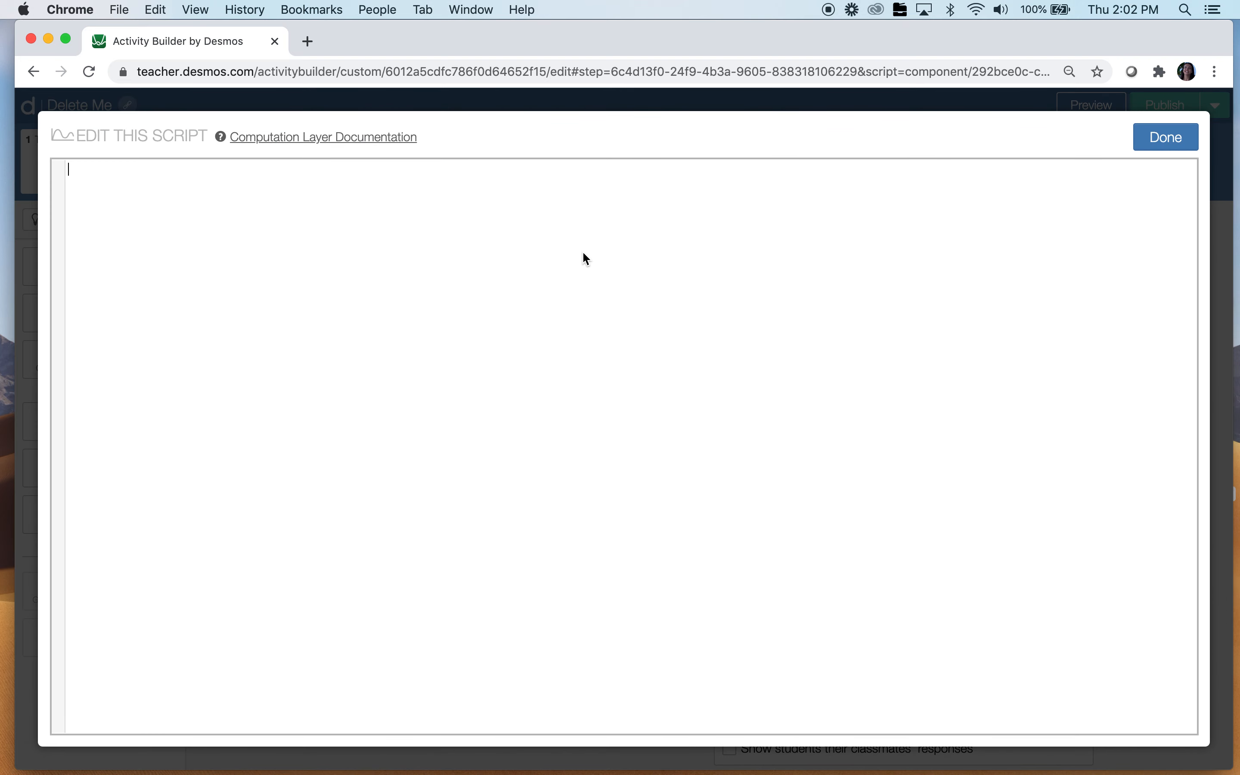
pyautogui.write('hidden')
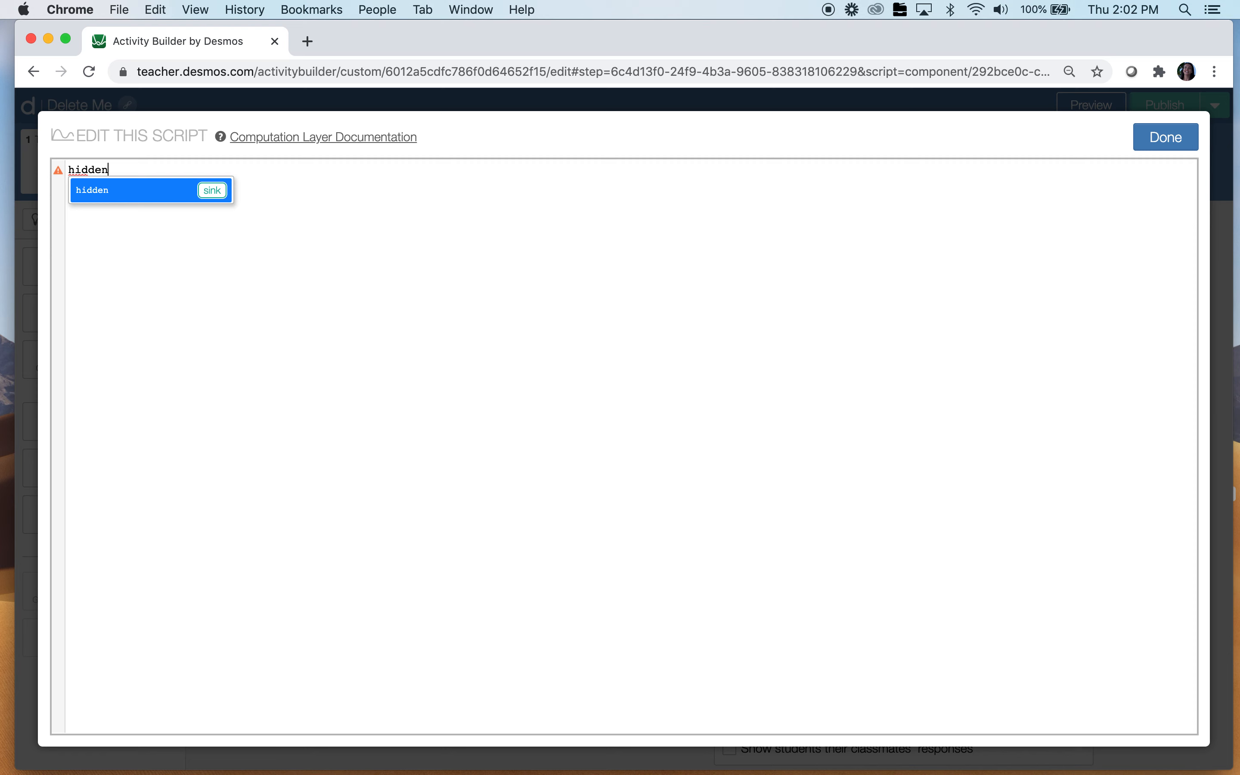
pyautogui.press('Return')
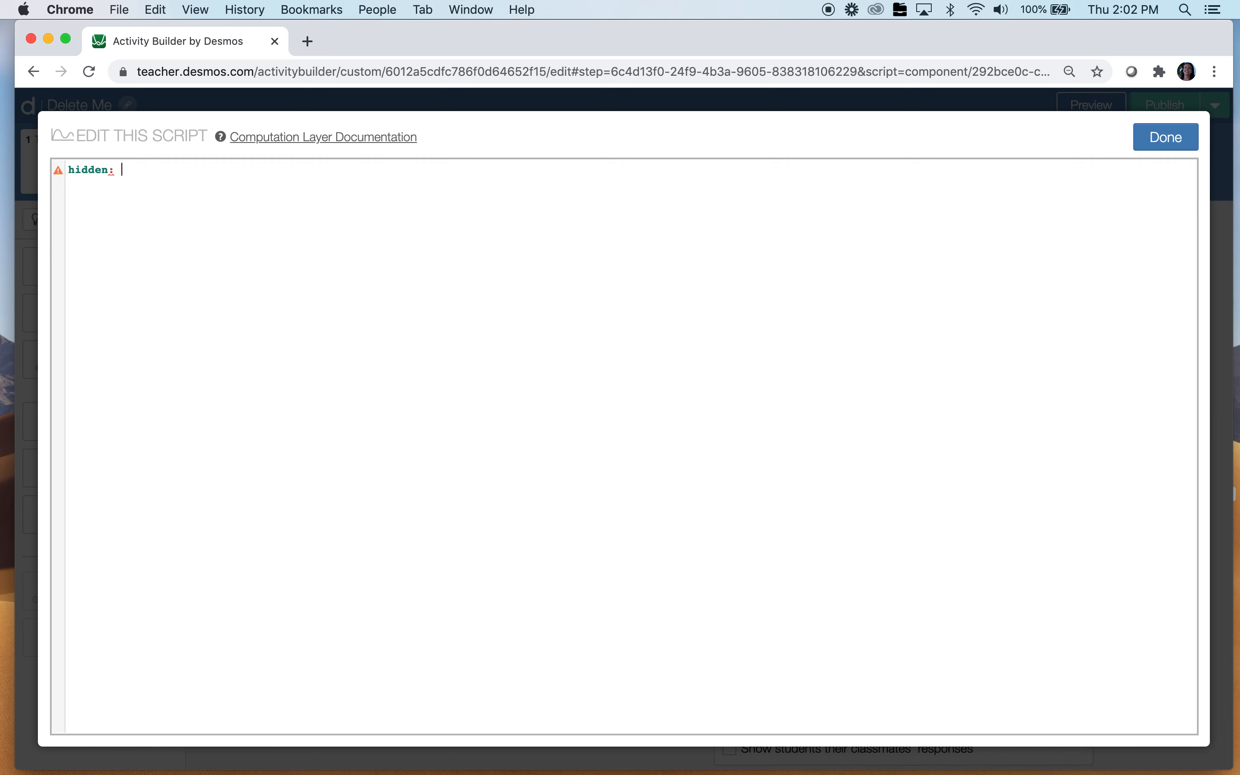
pyautogui.write('math')
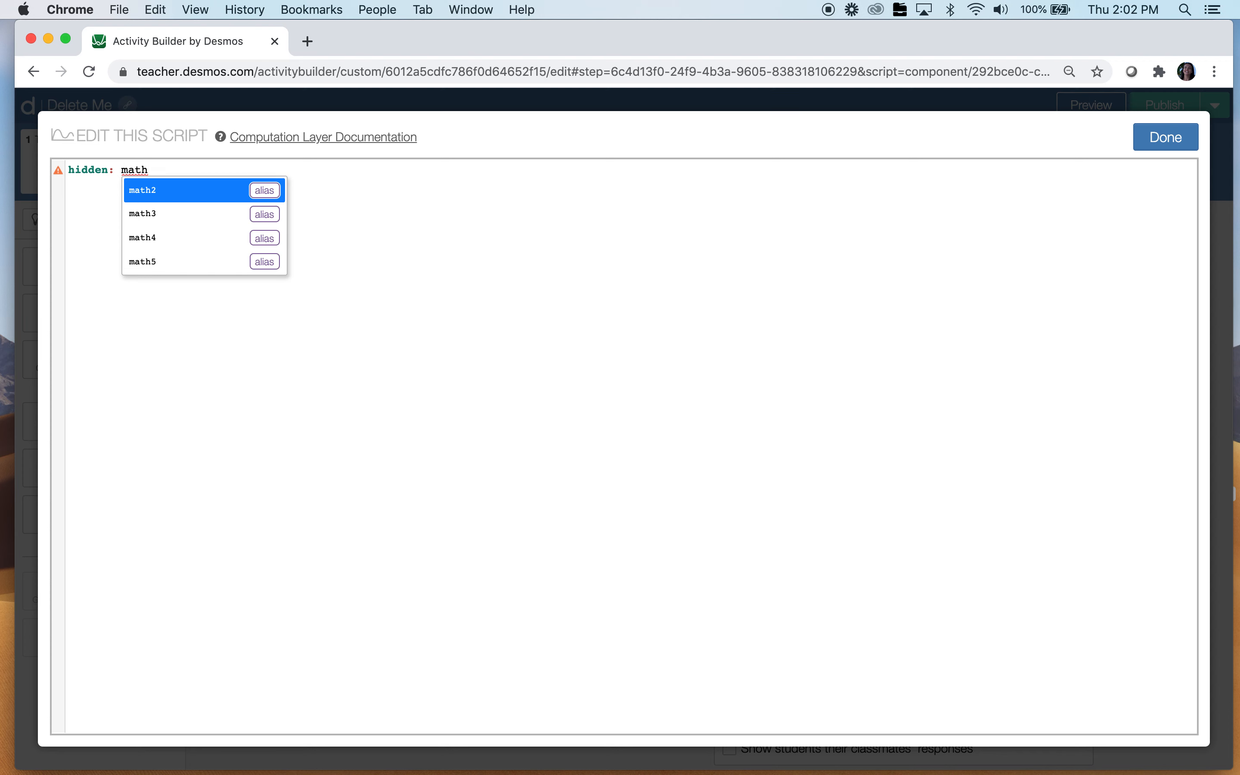
pyautogui.write('4.')
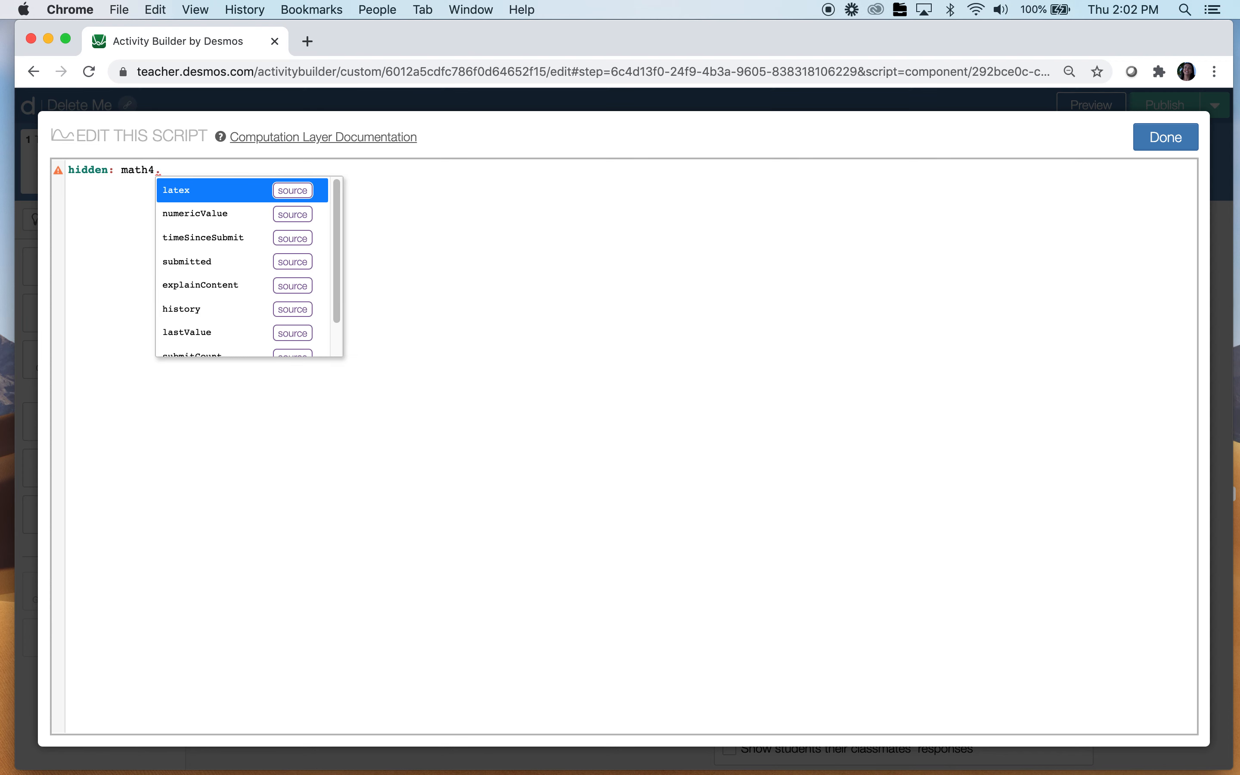
pyautogui.write('num')
pyautogui.press('Return')
pyautogui.write('= 5')
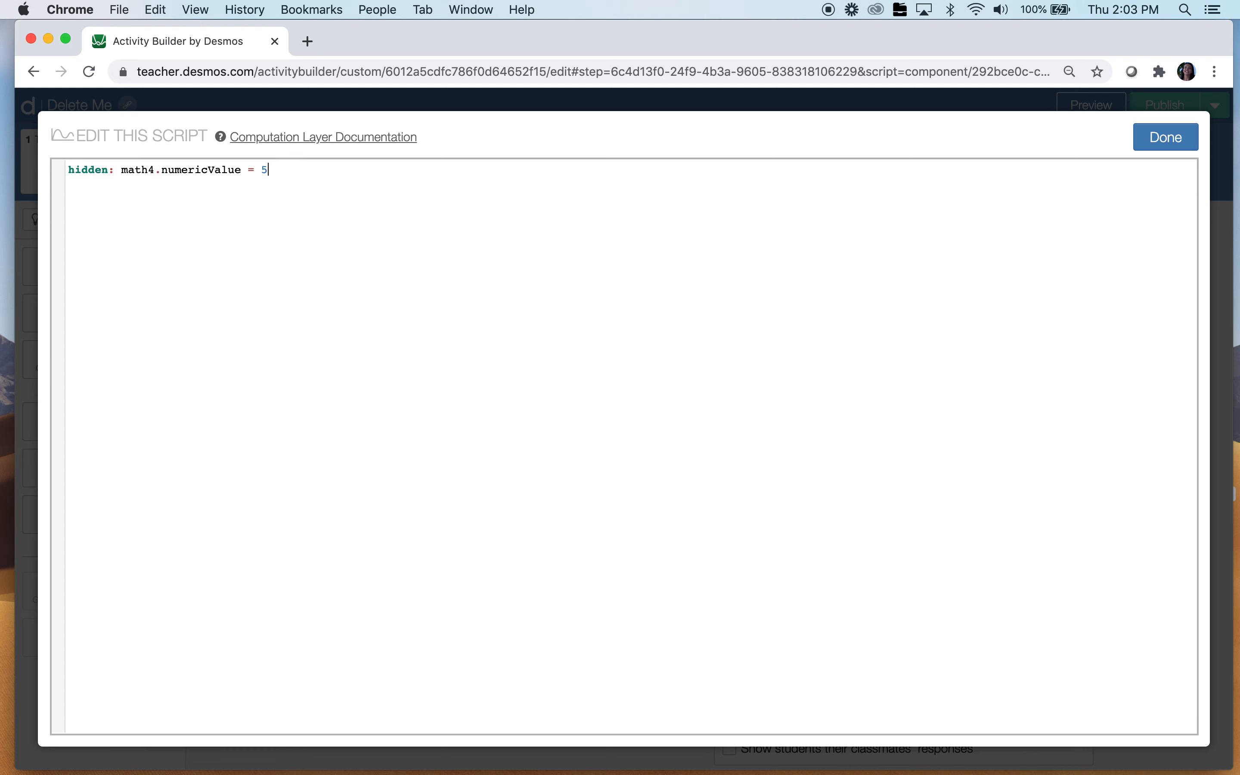
pyautogui.write(')')
# Wrap the condition as hidden: not(math4.numericValue = 5), copy the line, and save
pyautogui.click(124, 170)
pyautogui.write('(')
pyautogui.press('Left')
pyautogui.write('nnot')
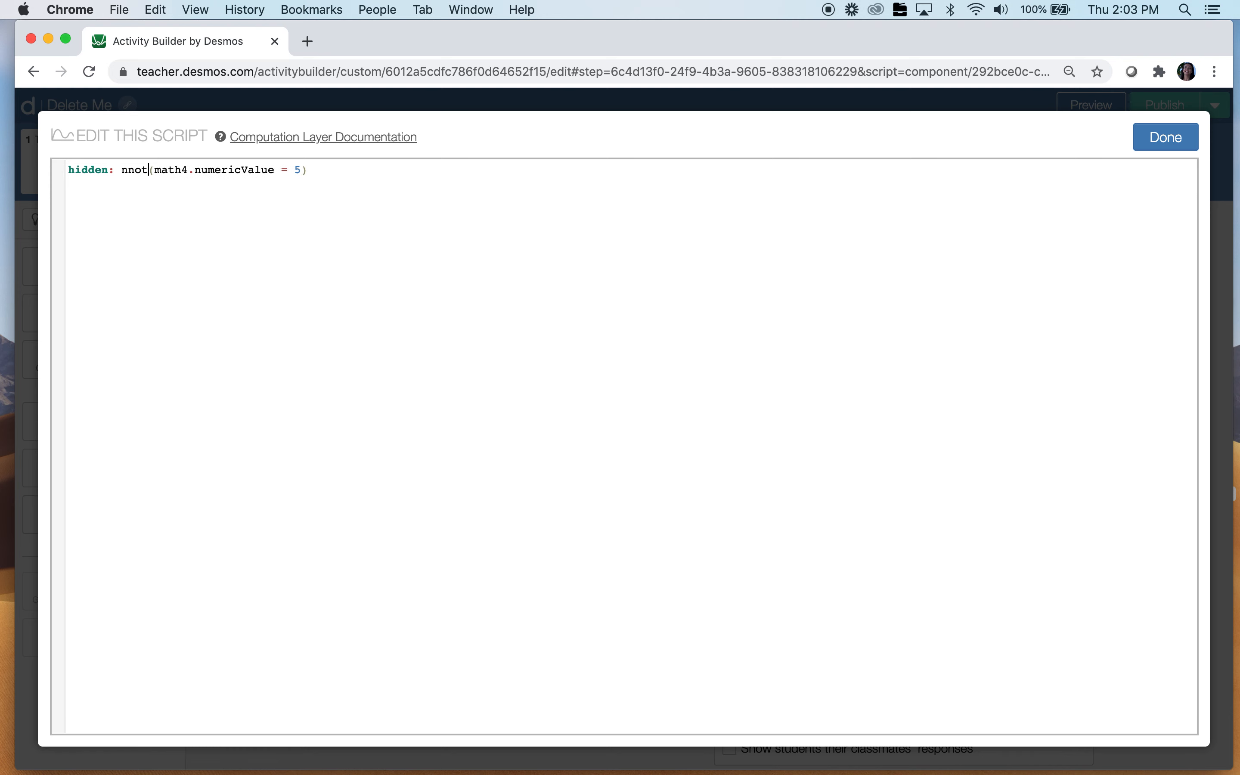
pyautogui.press('BackSpace')
pyautogui.press('BackSpace')
pyautogui.press('BackSpace')
pyautogui.write('ot')
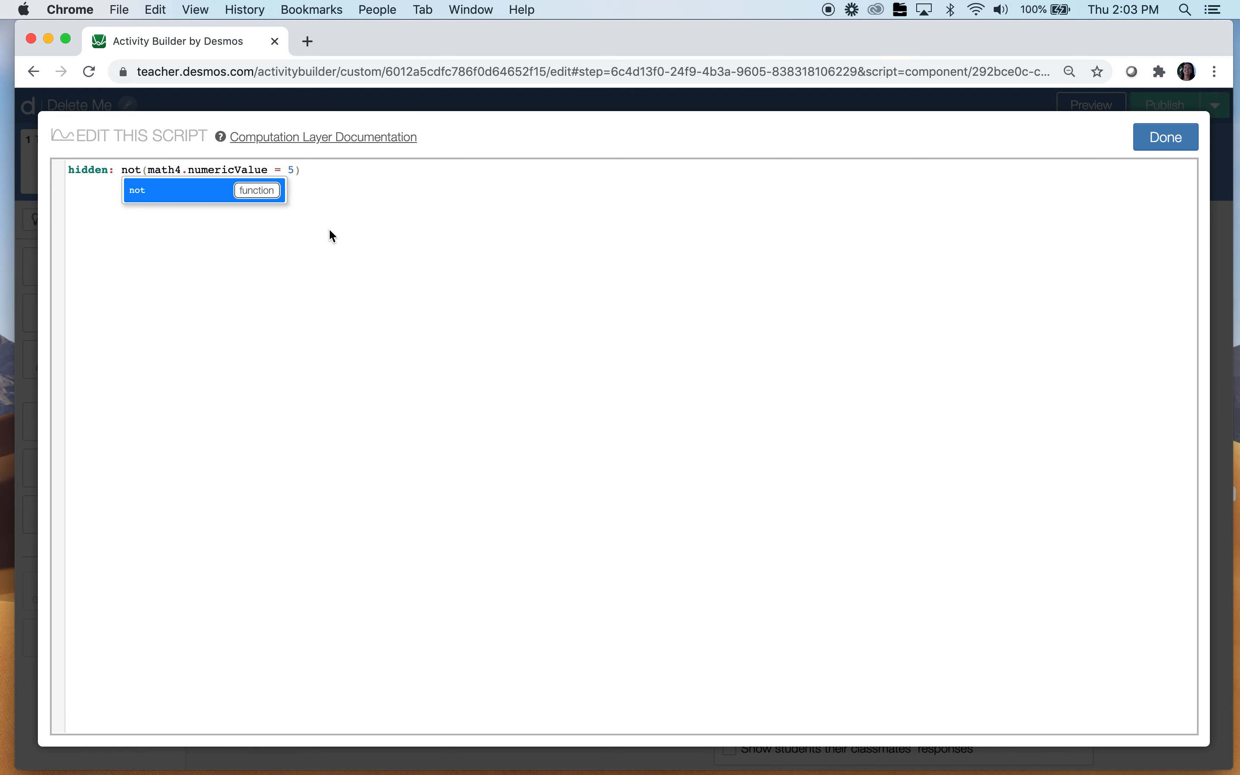
pyautogui.click(358, 265)
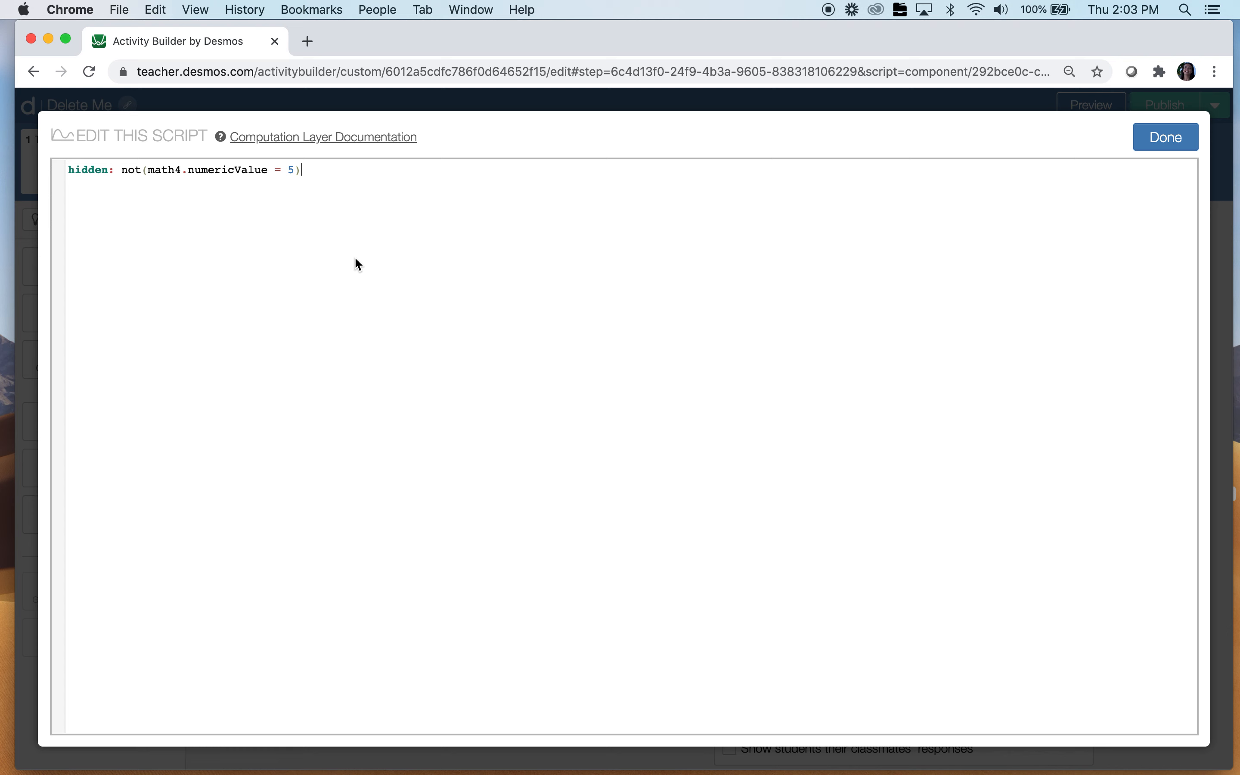
pyautogui.moveTo(308, 171); pyautogui.dragTo(57, 174)
pyautogui.press('super+c')
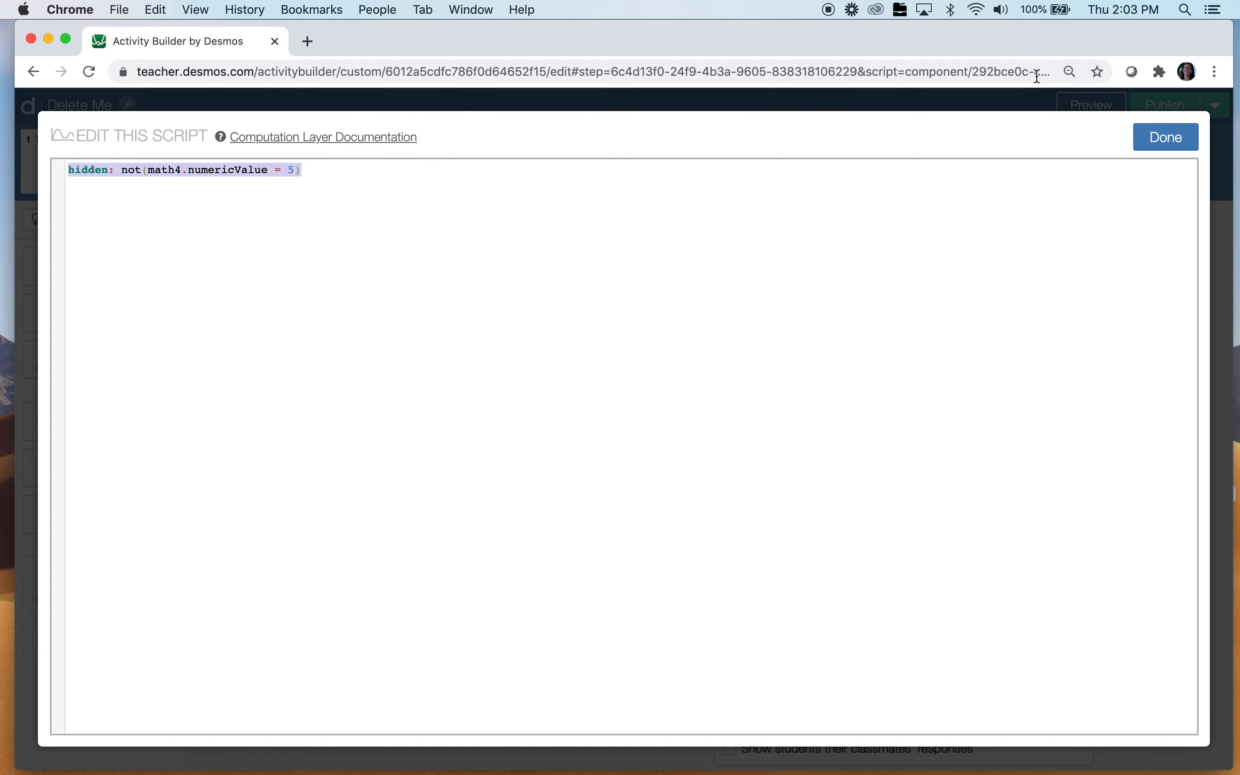
pyautogui.click(1165, 138)
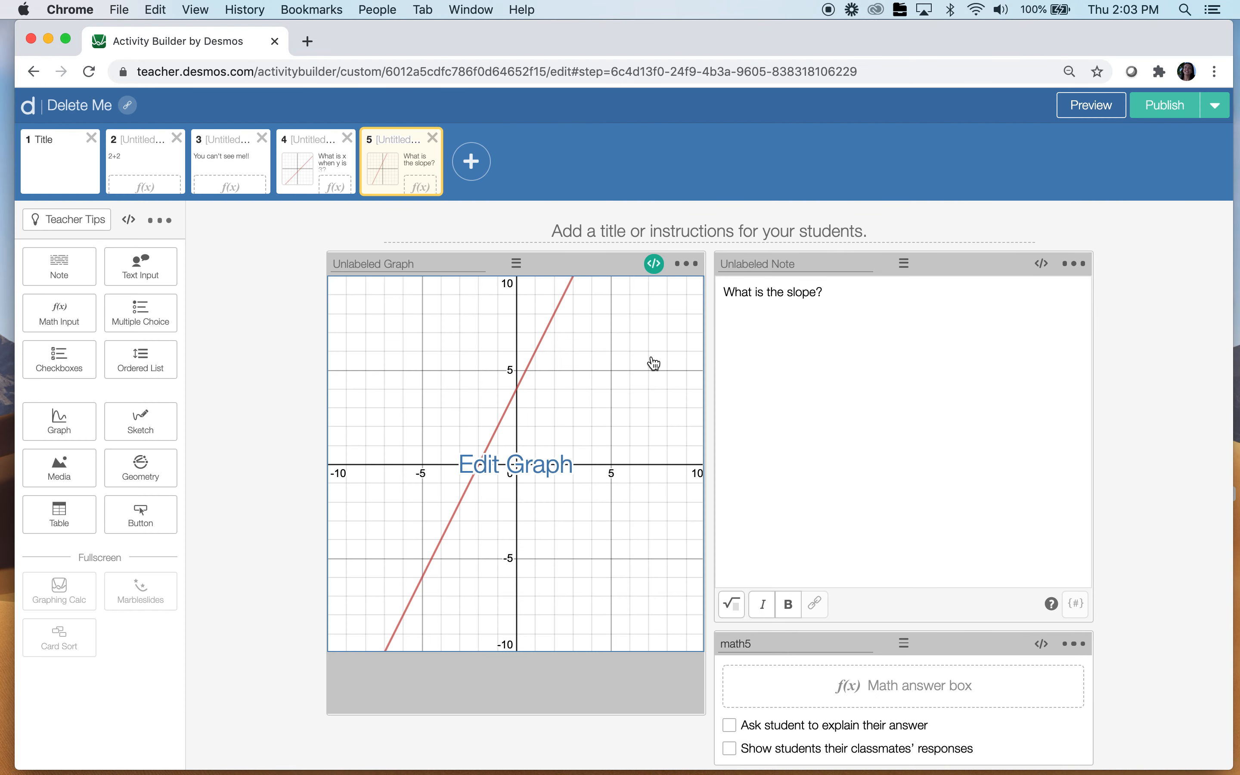
# Paste the hidden: not(math4.numericValue = 5) rule into the slope note's script
pyautogui.click(1045, 265)
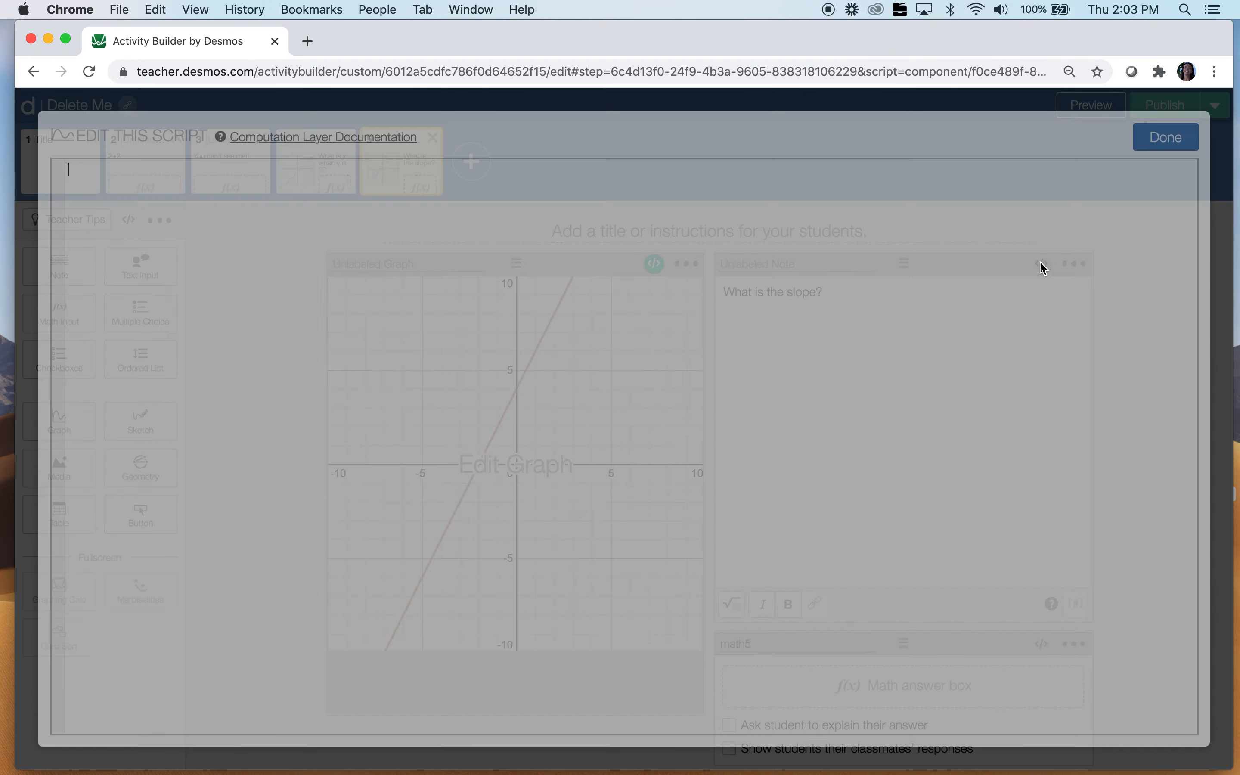
pyautogui.press('super+v')
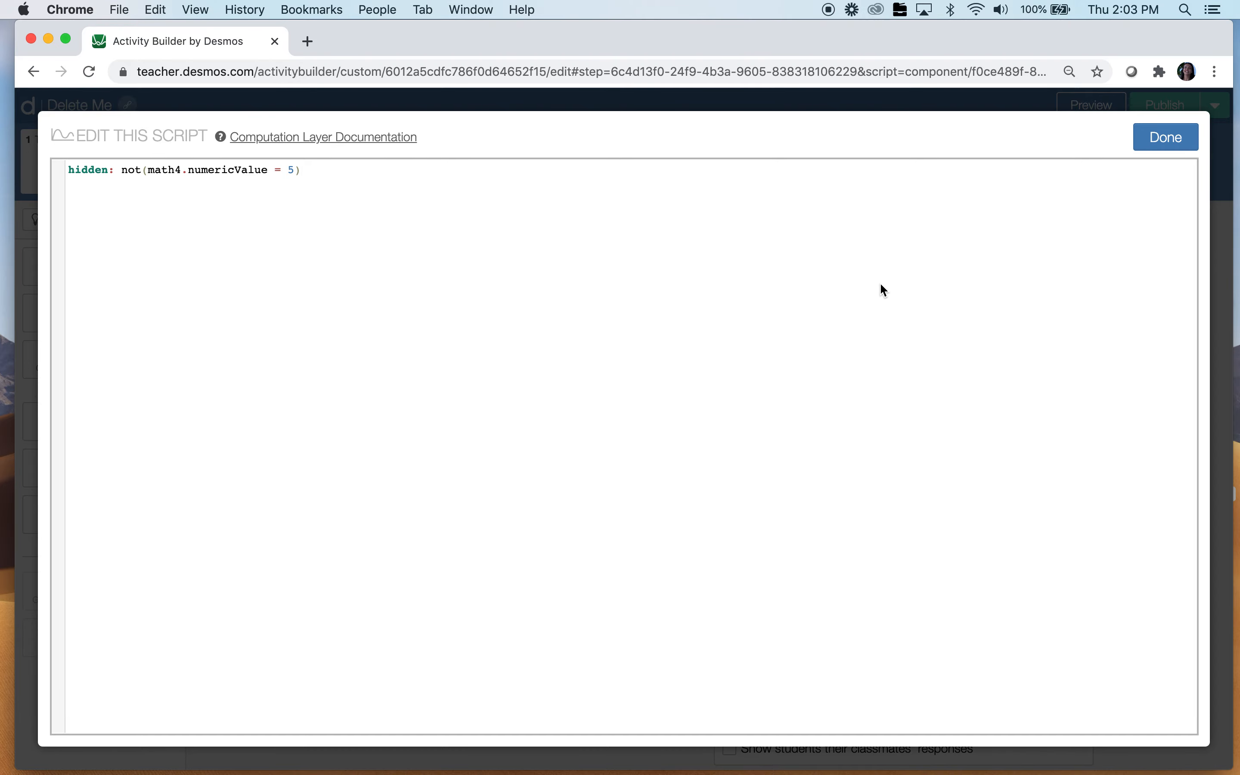
pyautogui.click(1179, 134)
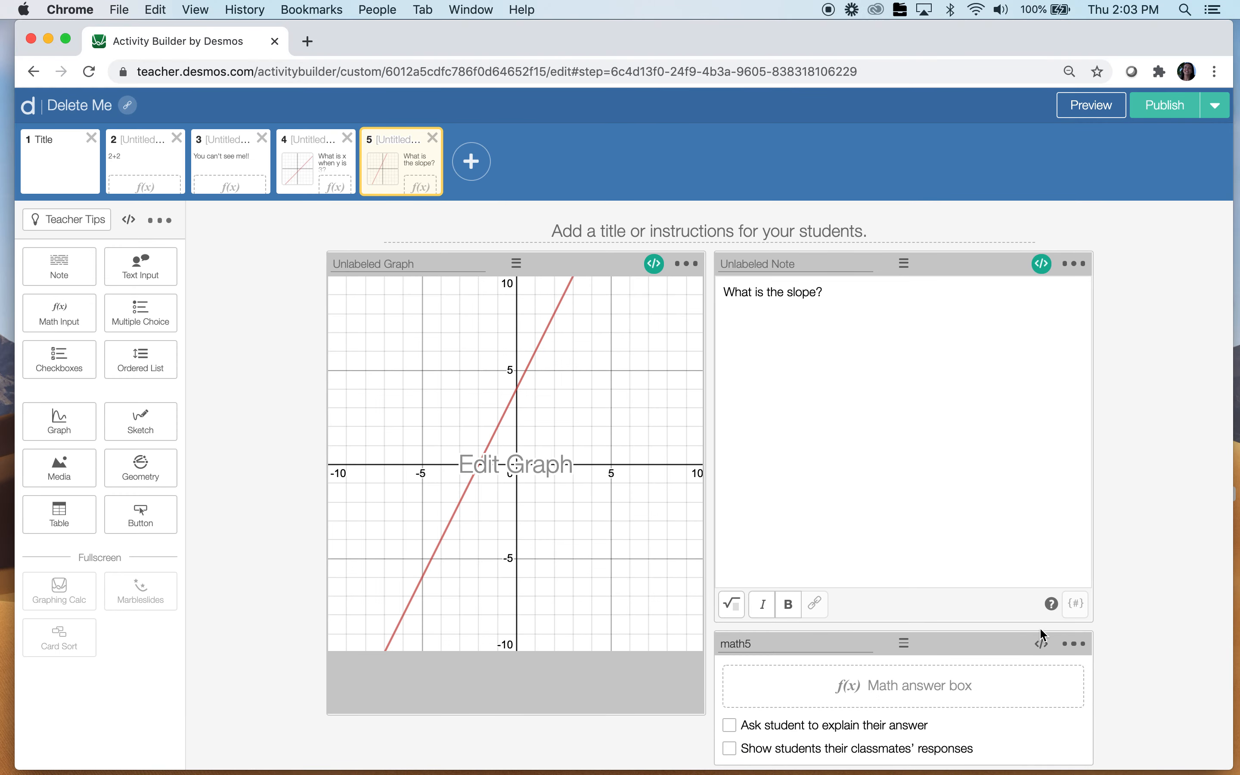
# Paste the same hiding rule into the math5 answer box's script
pyautogui.click(1042, 645)
pyautogui.press('super+v')
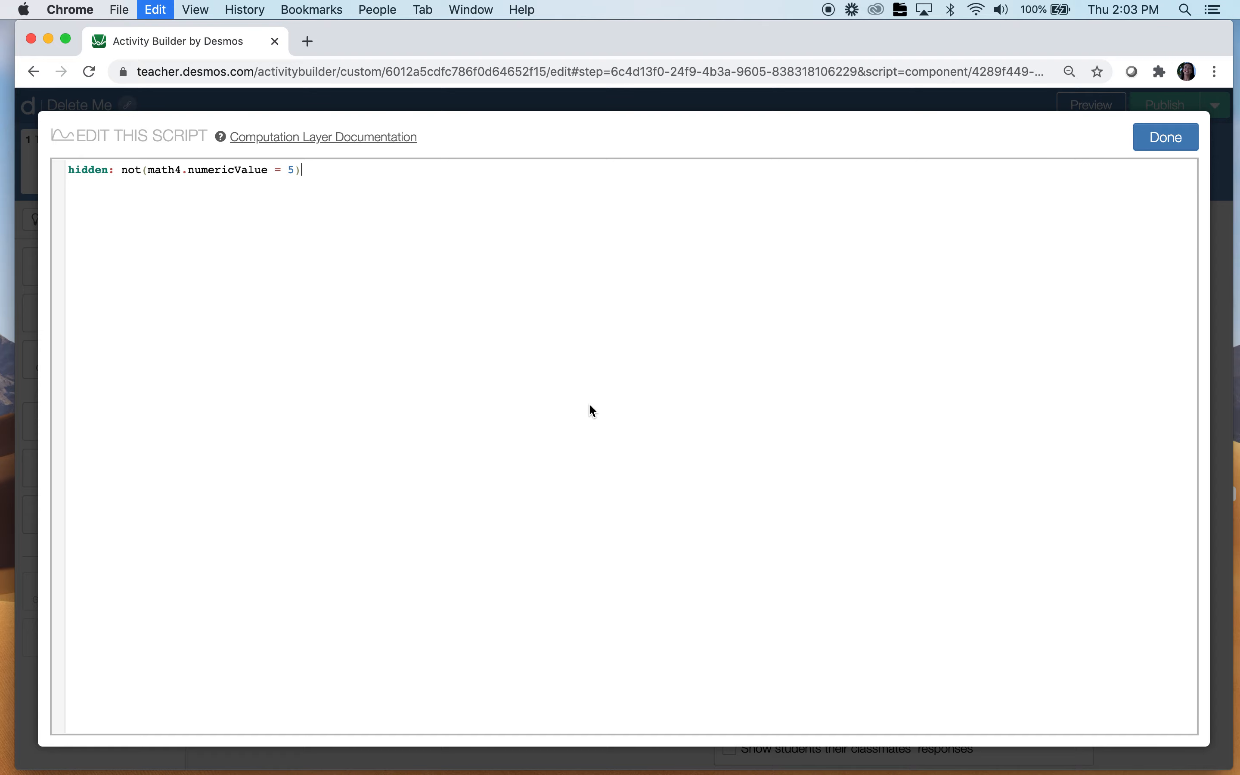
pyautogui.click(1176, 138)
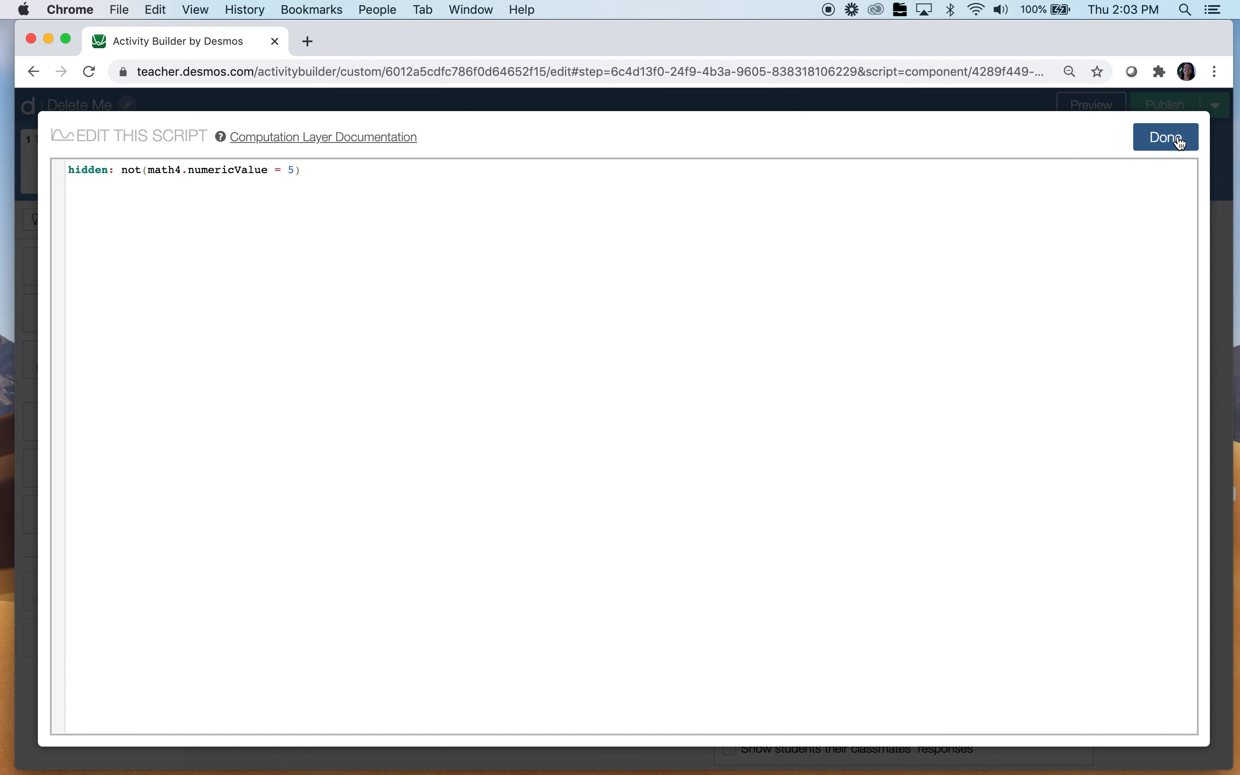
pyautogui.click(1108, 108)
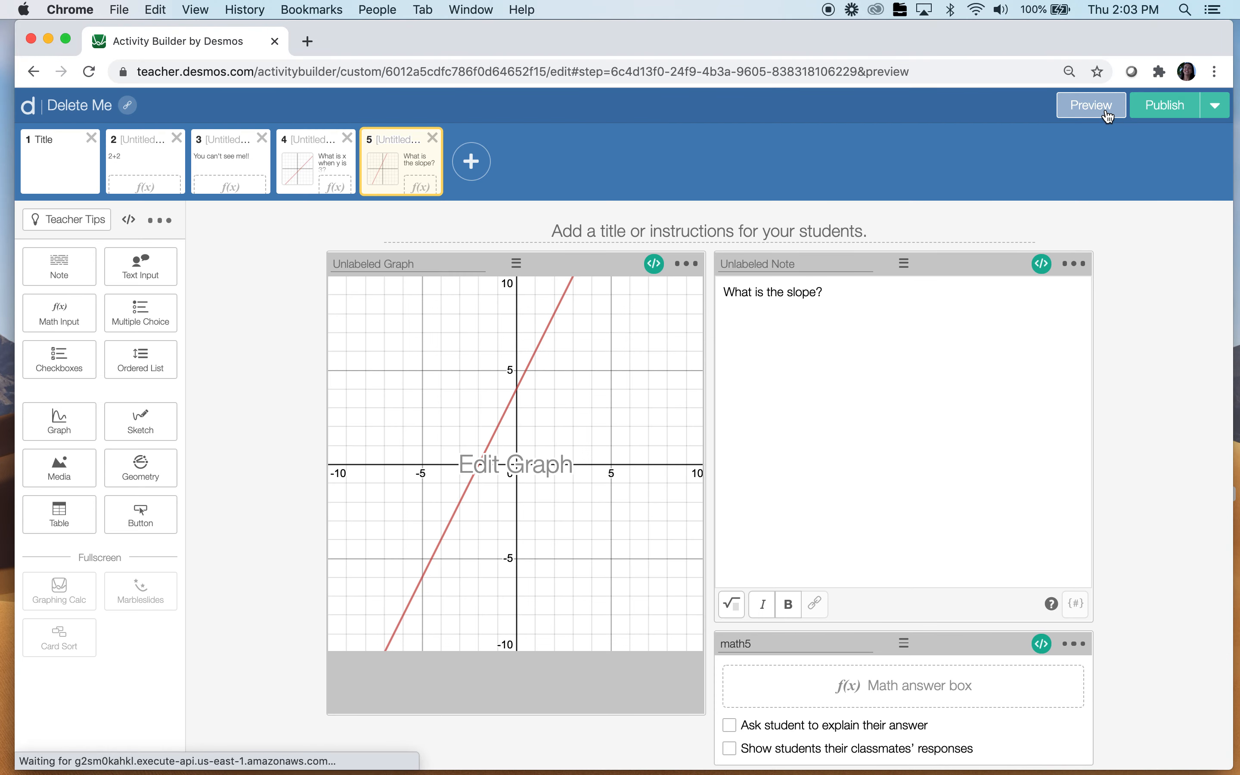
pyautogui.click(1068, 134)
pyautogui.click(1068, 134)
pyautogui.click(1067, 140)
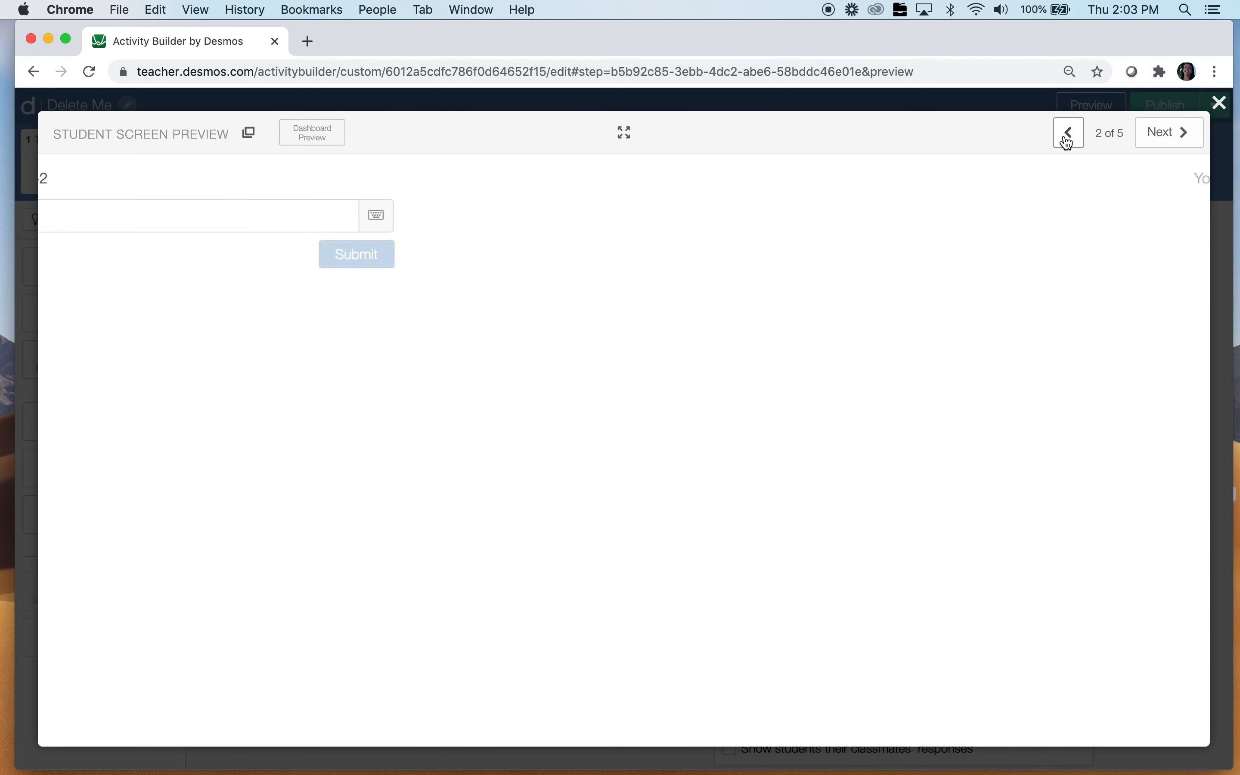
pyautogui.click(742, 213)
pyautogui.write('4')
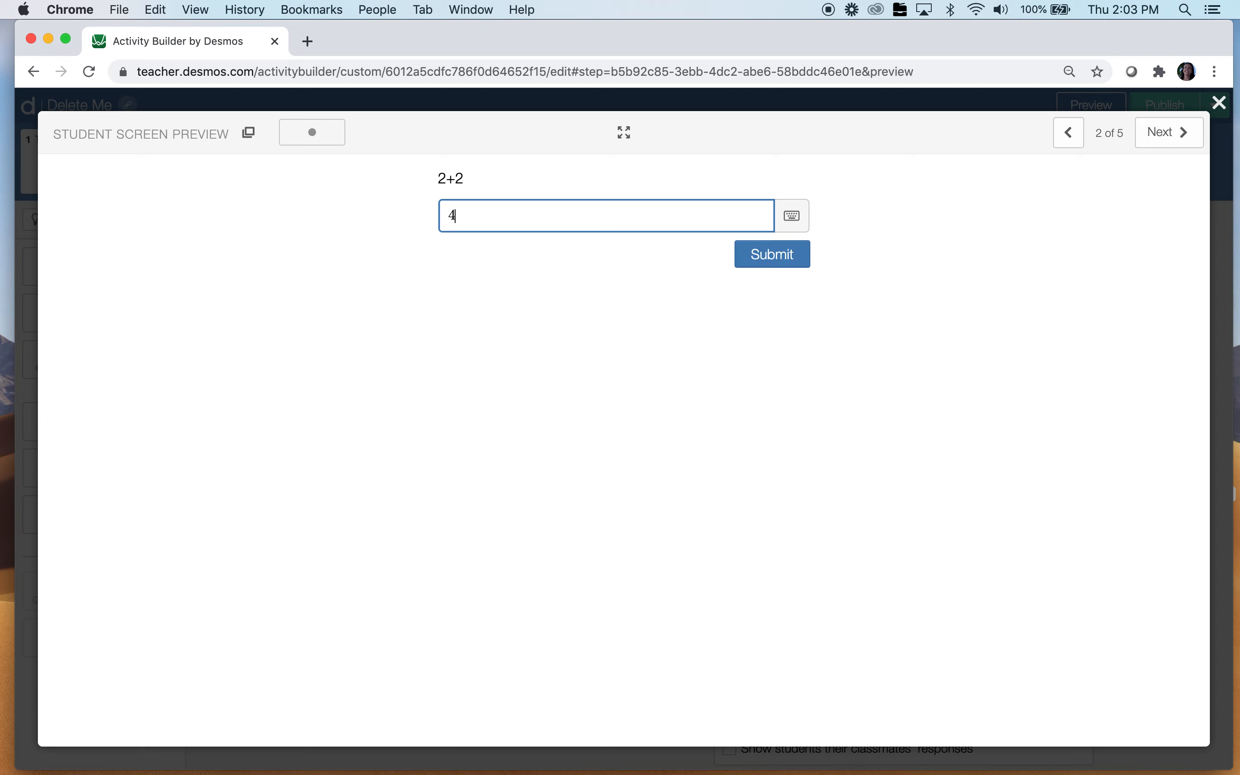
pyautogui.click(1170, 135)
pyautogui.click(628, 217)
pyautogui.write('6')
pyautogui.click(1151, 136)
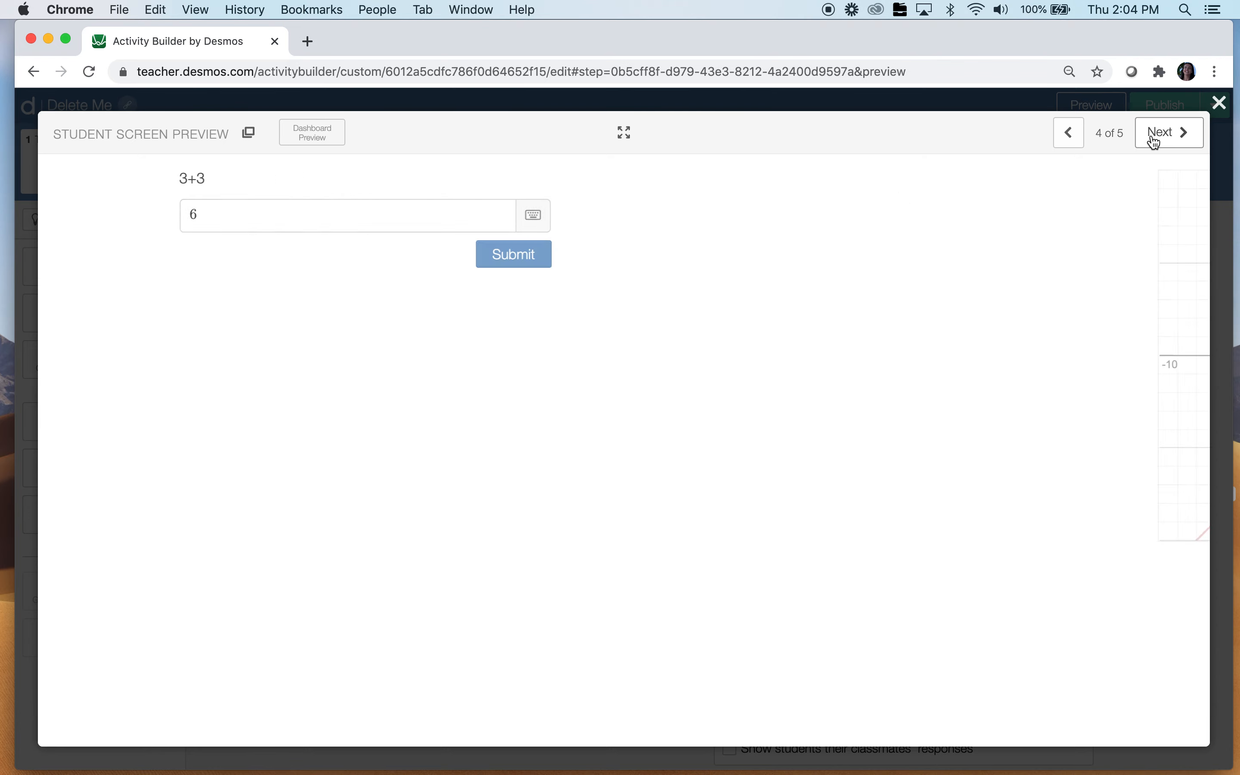
pyautogui.click(788, 217)
pyautogui.click(1171, 133)
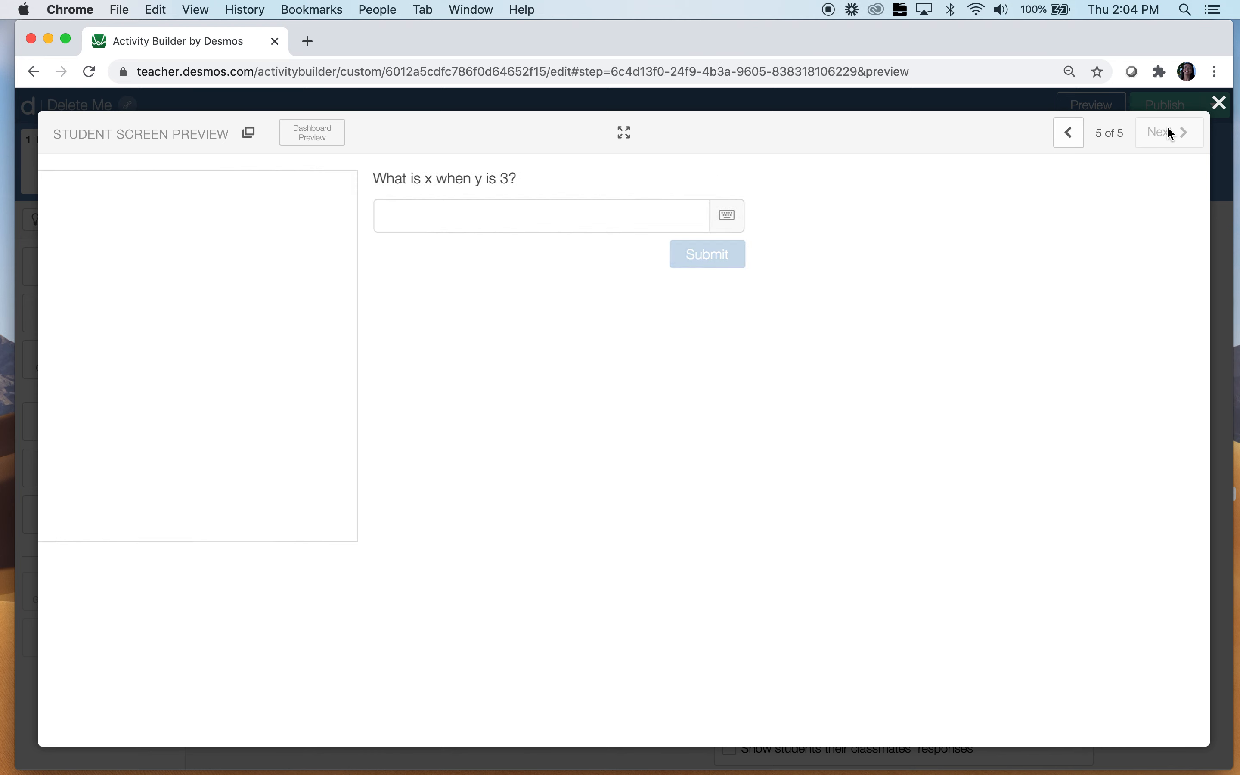
pyautogui.click(1068, 133)
pyautogui.click(650, 210)
pyautogui.write('5')
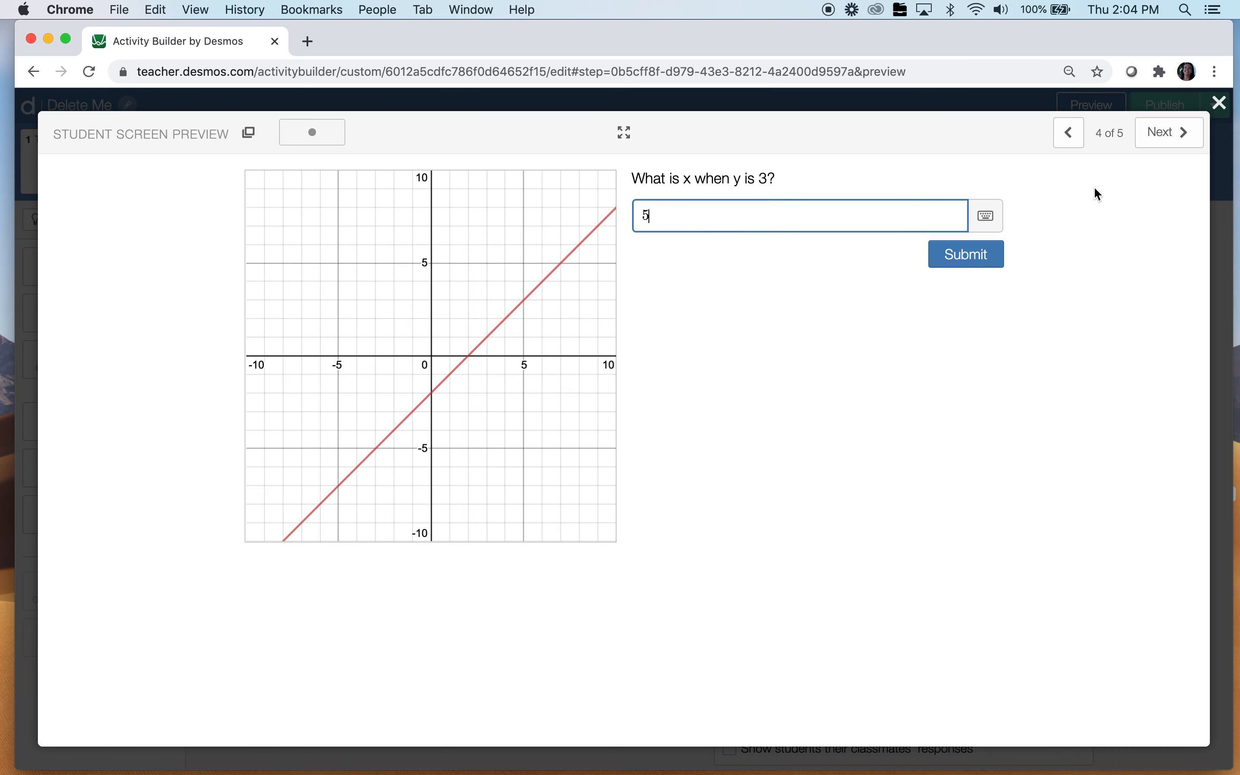
pyautogui.click(1171, 134)
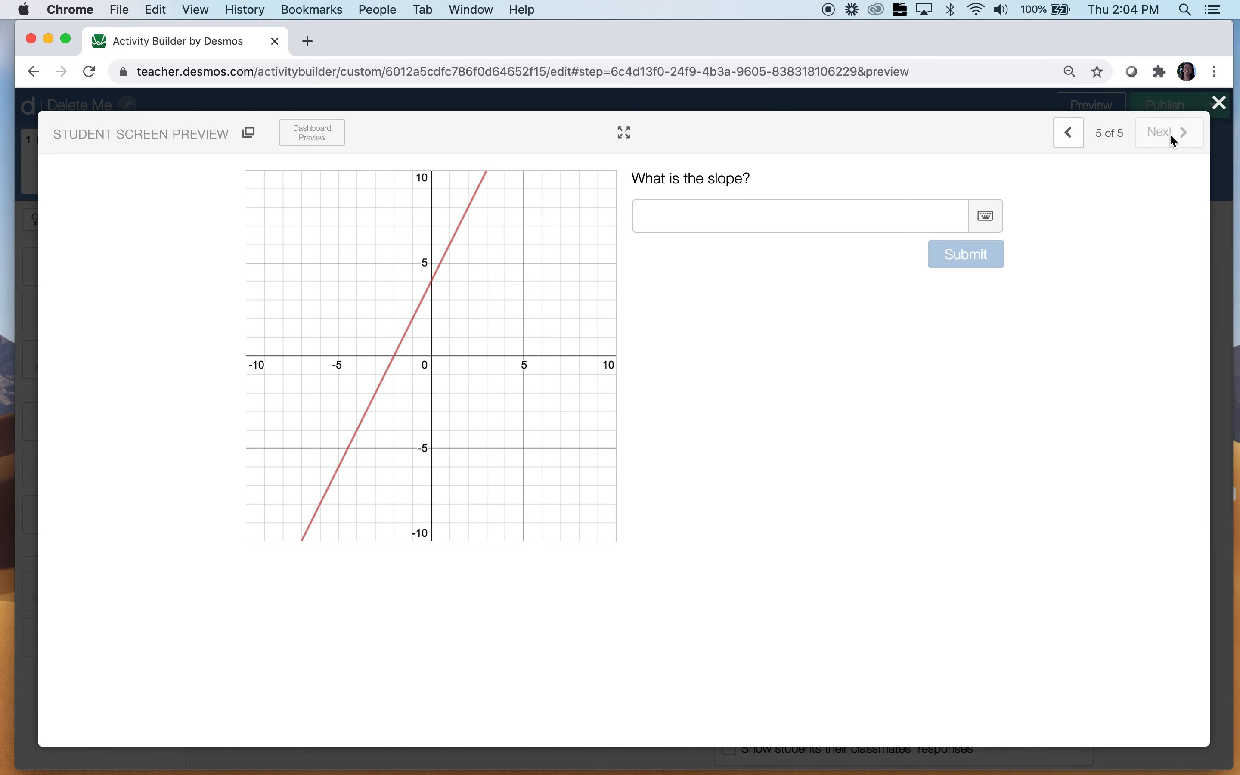
pyautogui.click(1219, 104)
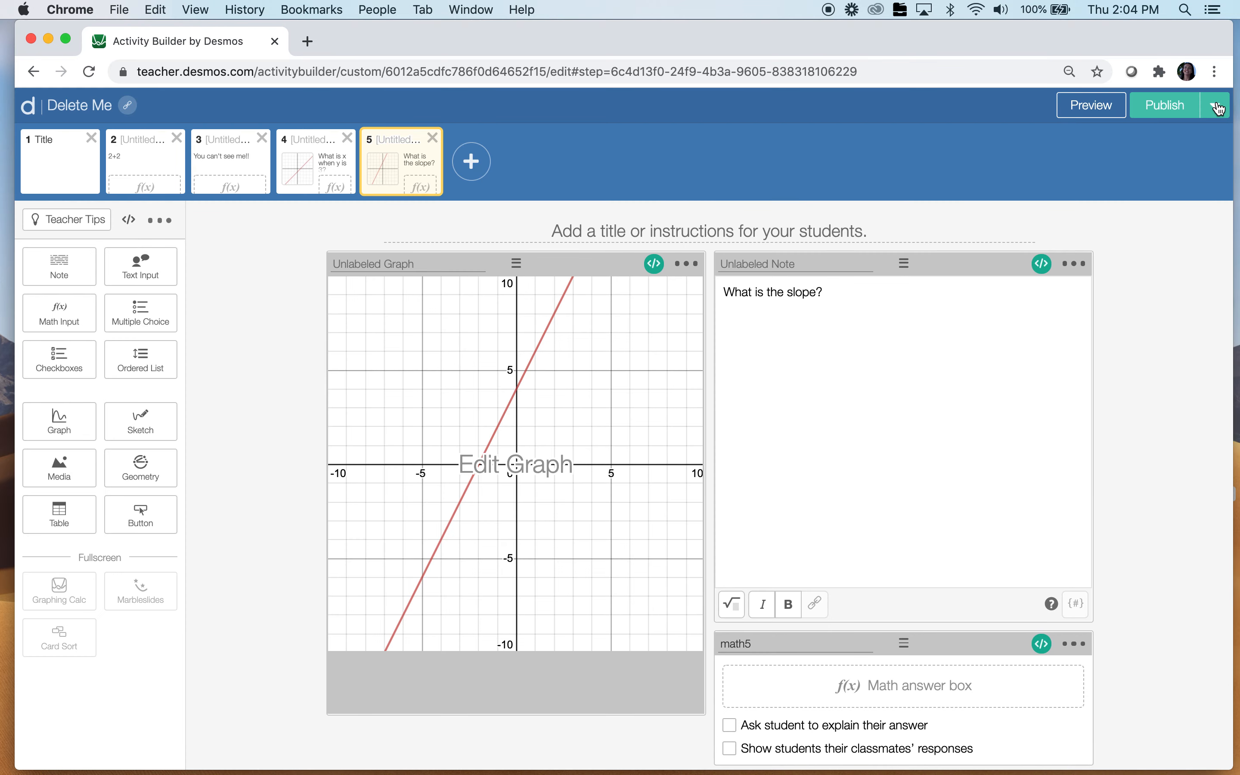
pyautogui.click(233, 159)
pyautogui.click(1086, 108)
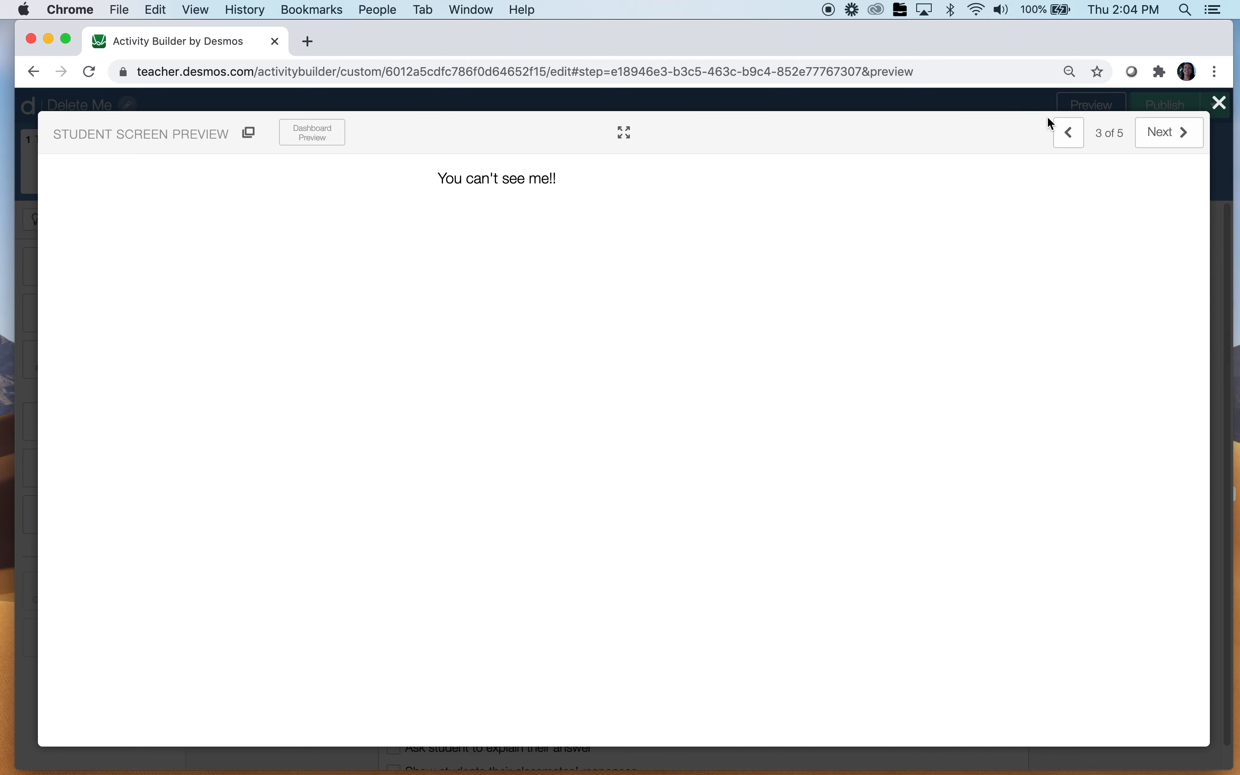
pyautogui.click(1069, 133)
pyautogui.click(515, 218)
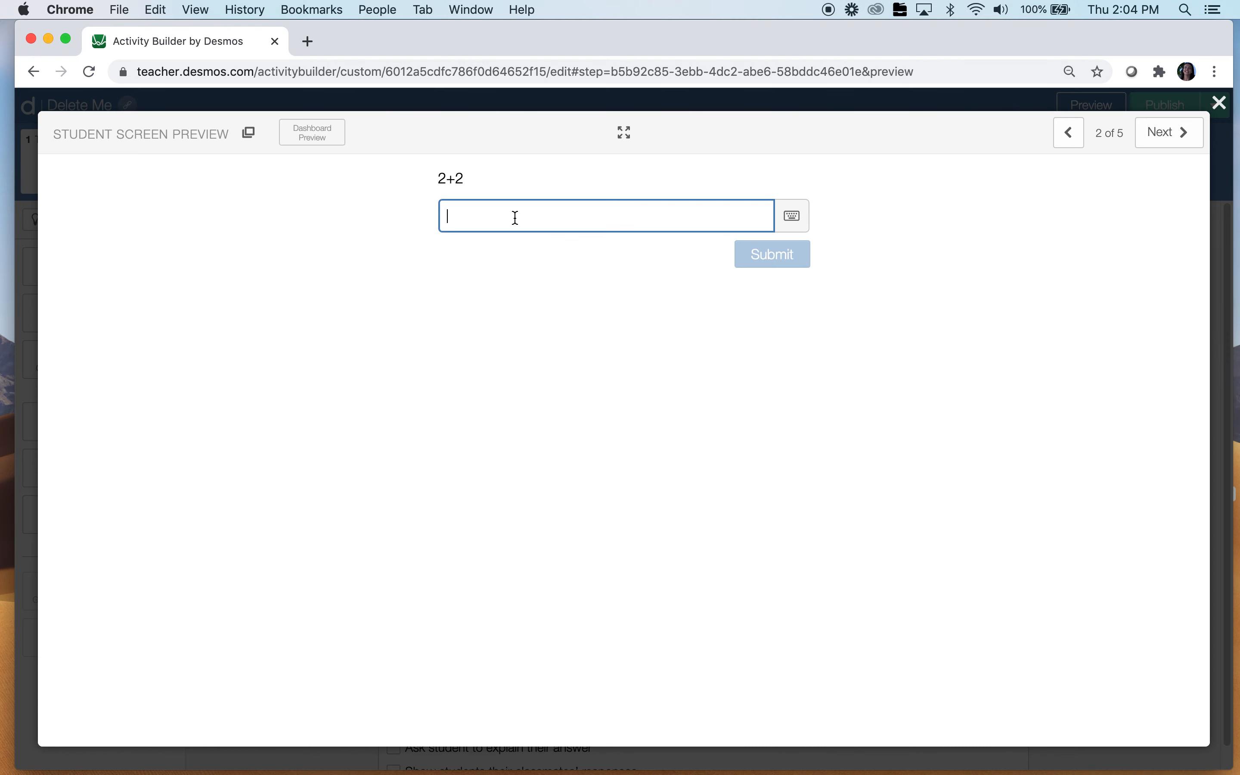
pyautogui.write('4')
pyautogui.click(1176, 139)
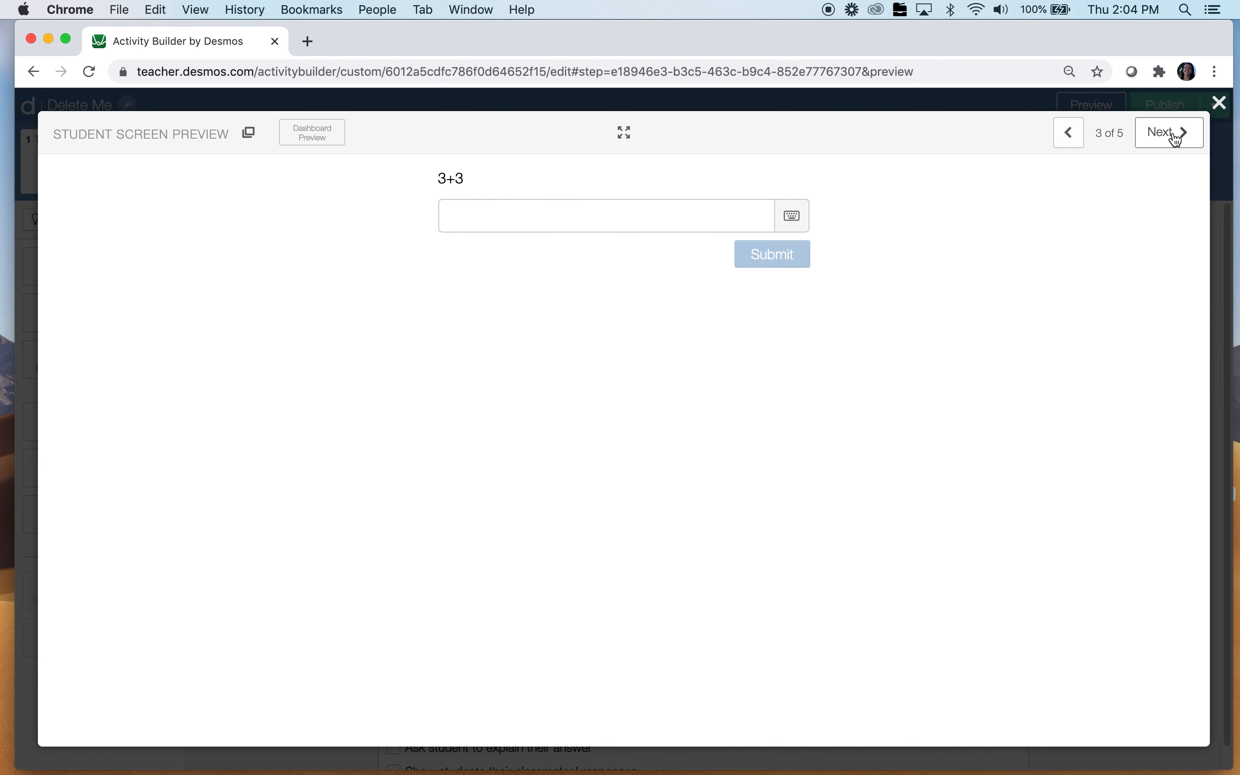
pyautogui.click(1219, 103)
pyautogui.click(419, 155)
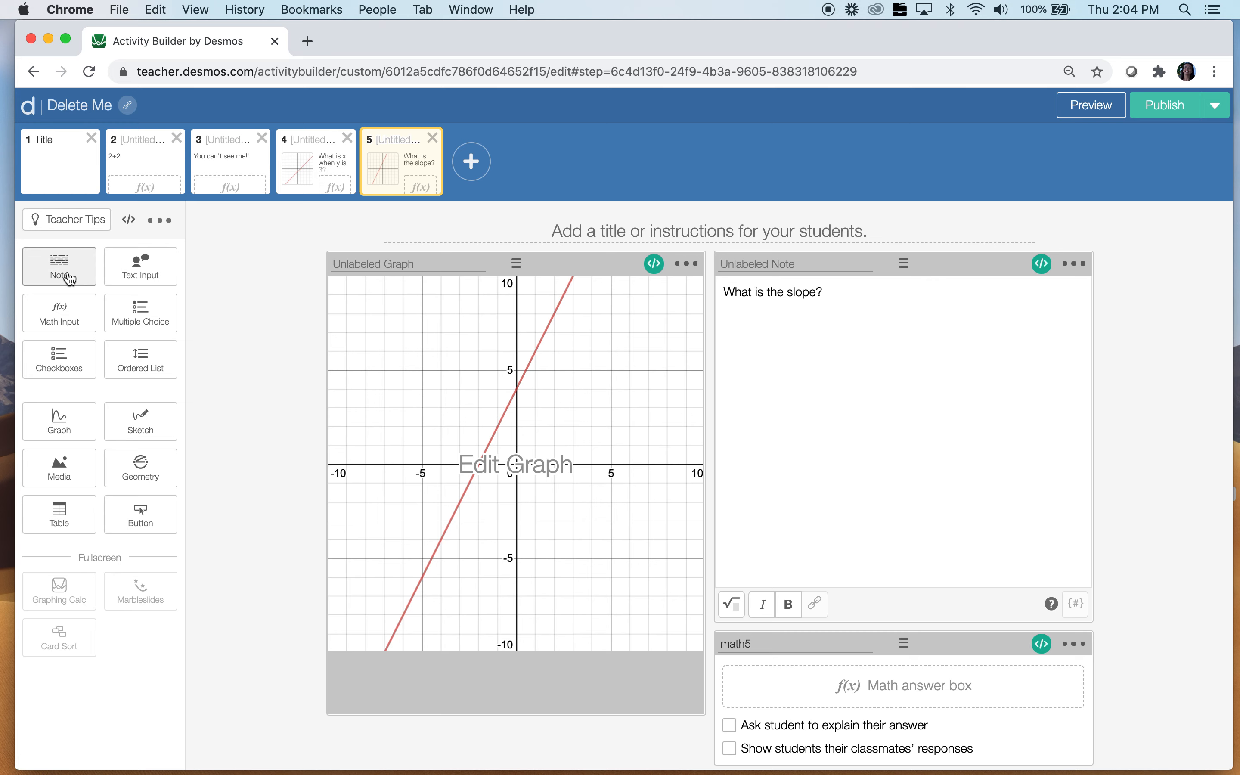
# Add a 'No peeking!' note above the slope question on screen 5
pyautogui.click(56, 266)
pyautogui.moveTo(898, 466); pyautogui.dragTo(875, 349)
pyautogui.click(876, 358)
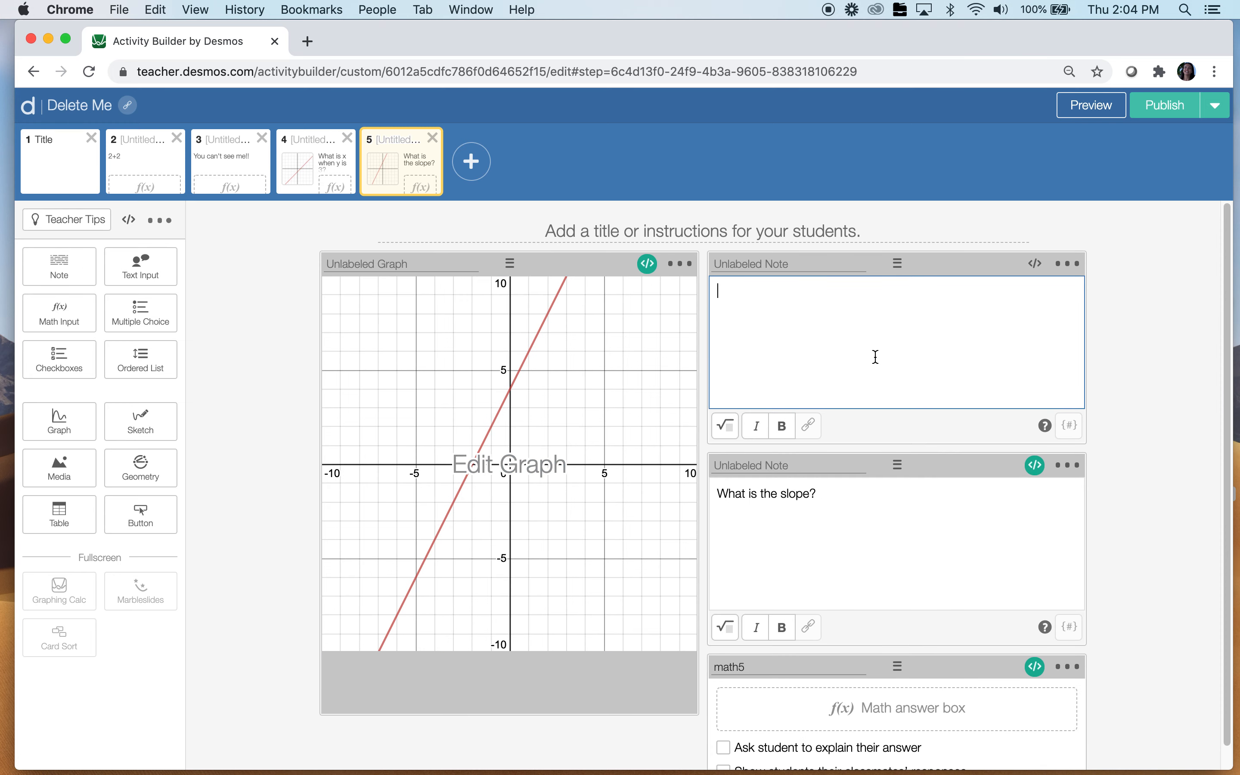
pyautogui.write('No peekingn')
pyautogui.press('BackSpace')
pyautogui.press('BackSpace')
pyautogui.write('g!')
# Script the note hidden: (math4.numericValue = 5) and check it in the preview
pyautogui.click(1034, 263)
pyautogui.write('hidden: not(math4.numericValue = 5)')
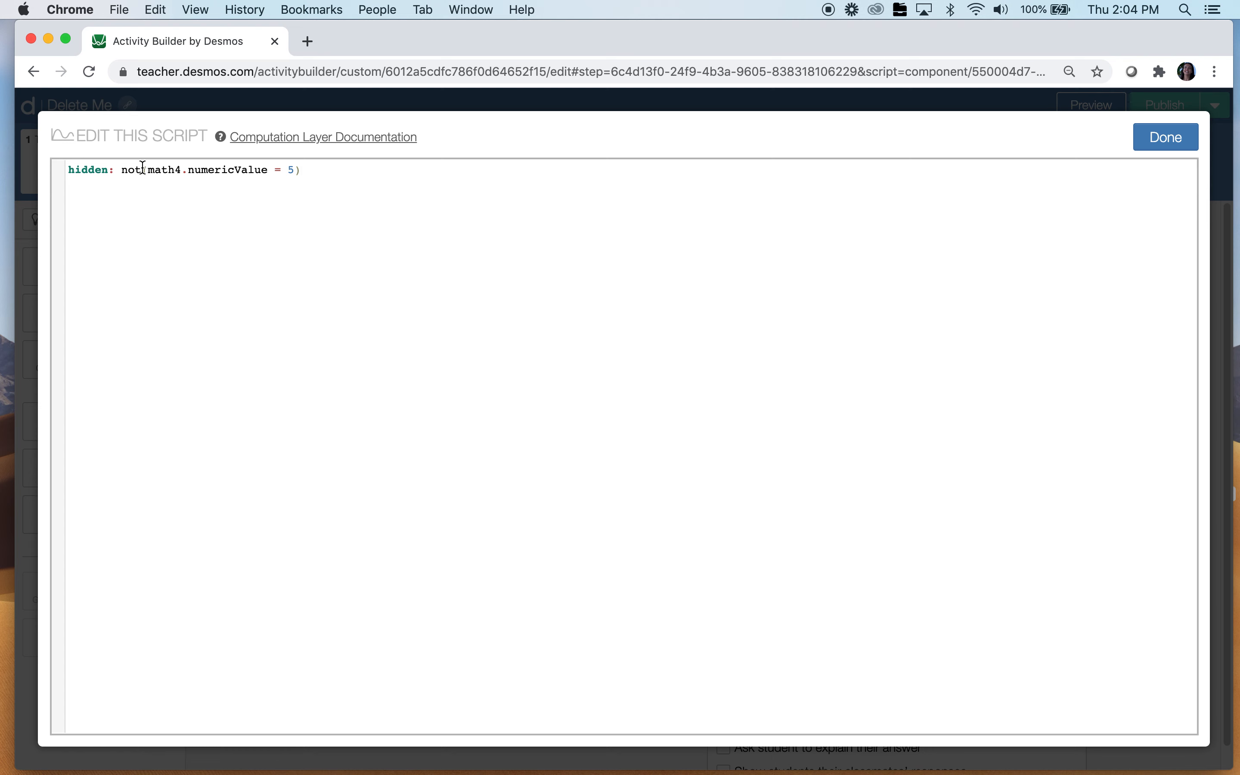
pyautogui.press('BackSpace')
pyautogui.press('BackSpace')
pyautogui.press('BackSpace')
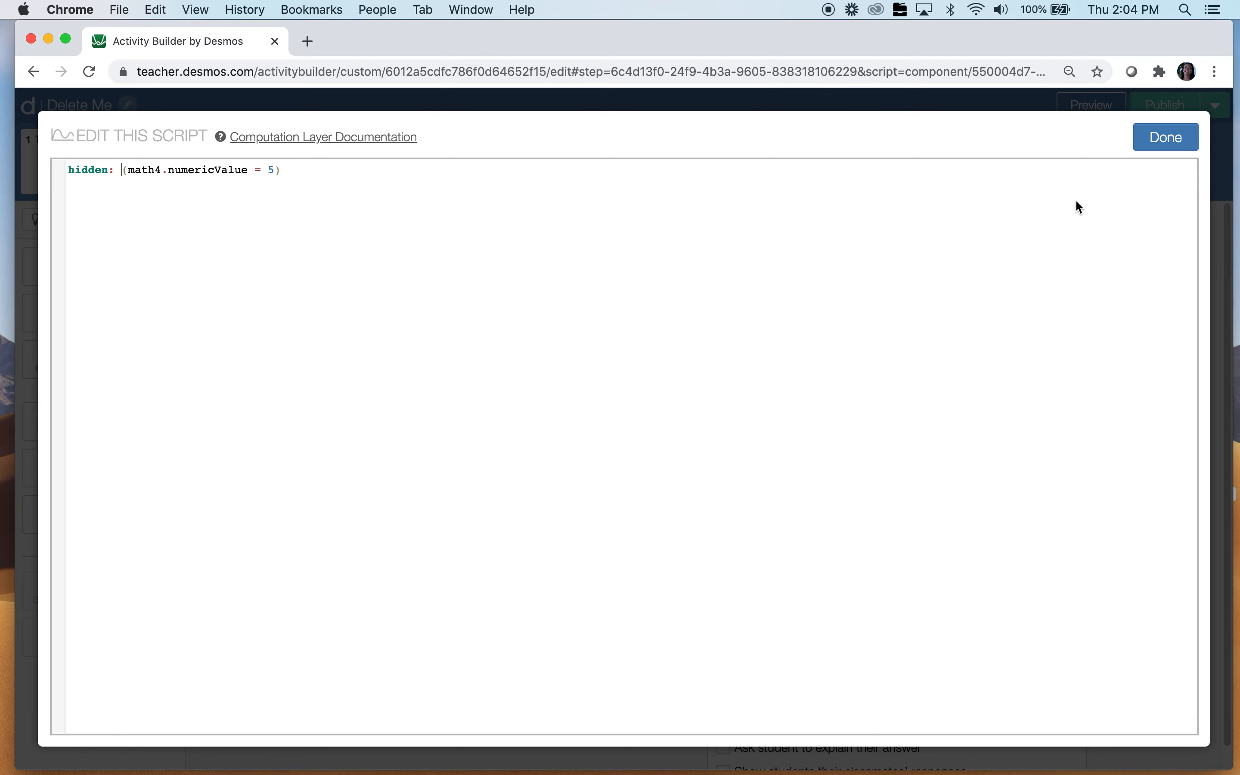
pyautogui.click(1157, 145)
pyautogui.click(1111, 116)
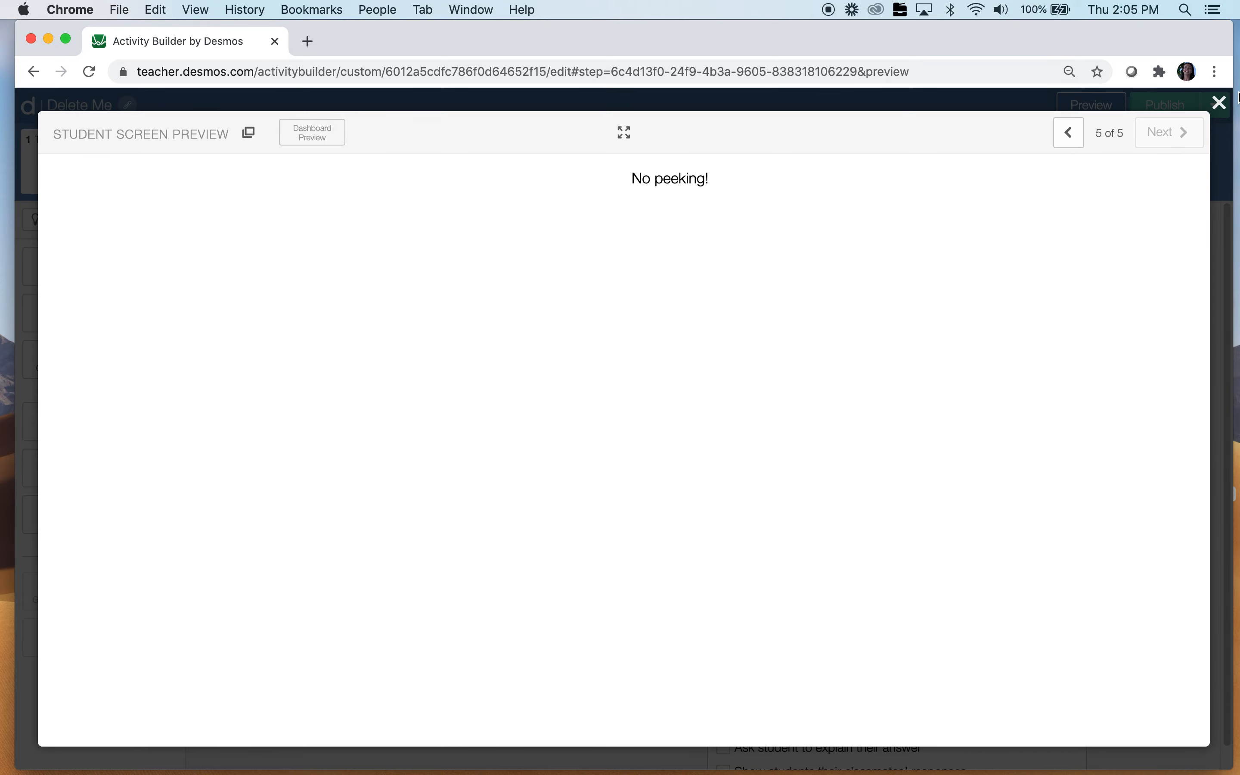
pyautogui.click(1221, 103)
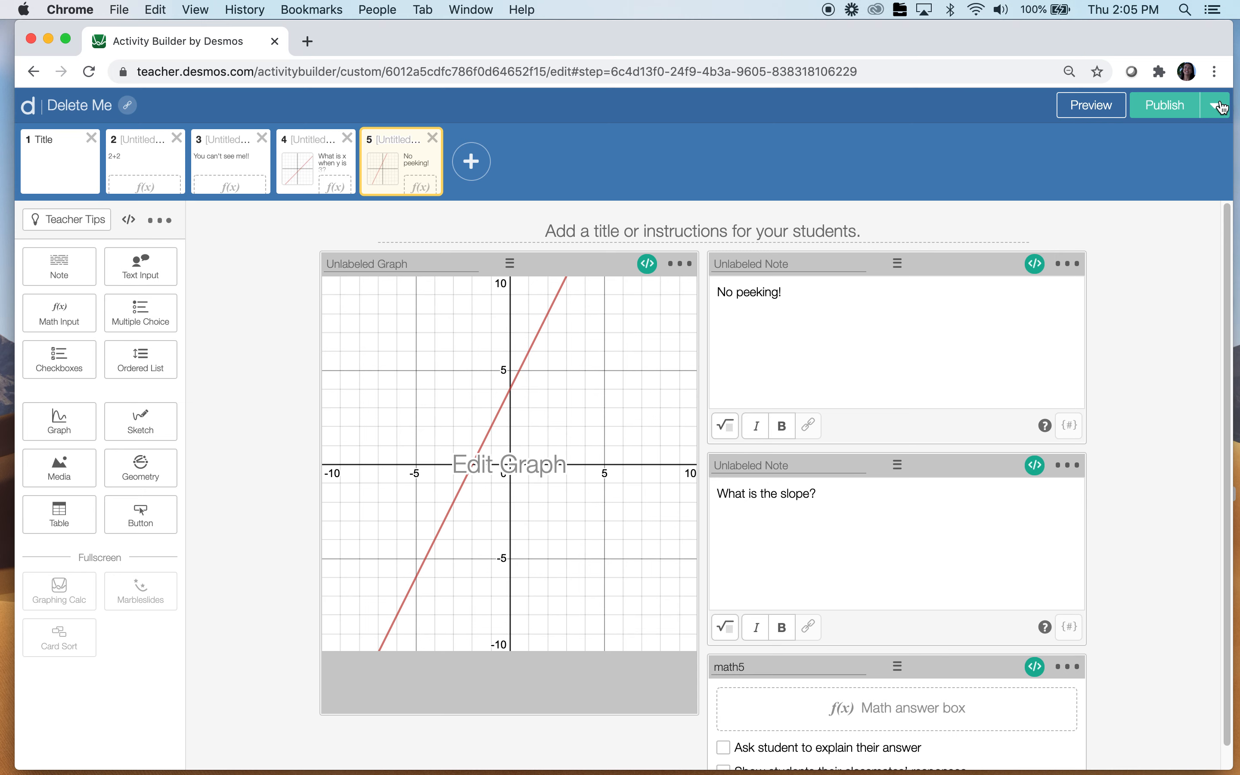
# Create screen 6 with a '4+4' note above a math input labelled math6
pyautogui.click(471, 161)
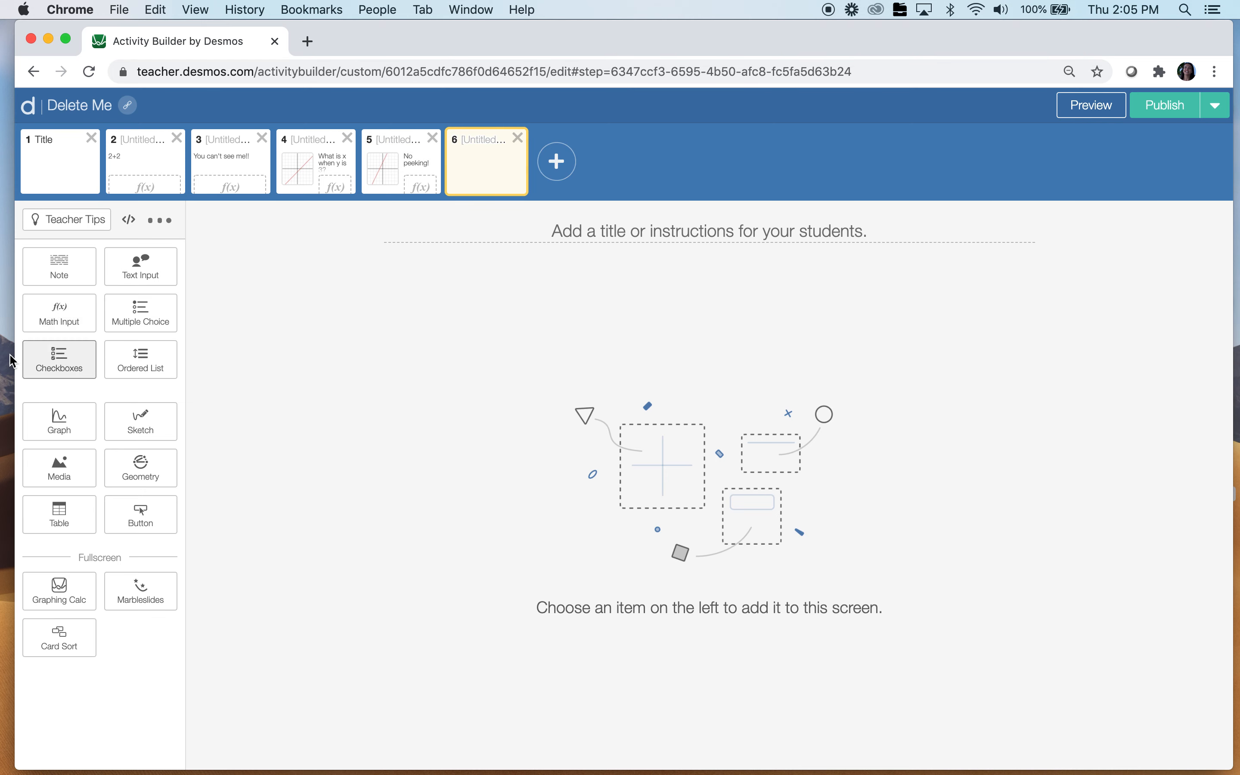
pyautogui.click(61, 324)
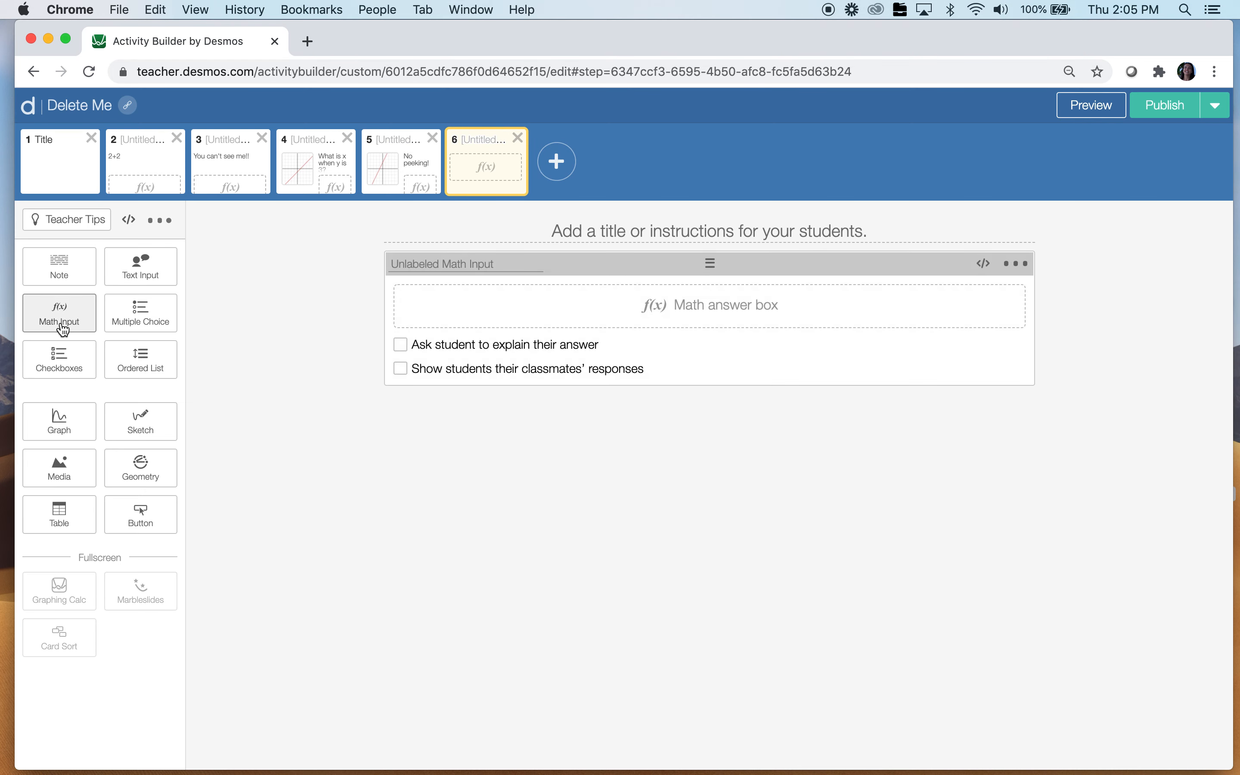
pyautogui.click(60, 267)
pyautogui.write('4+4')
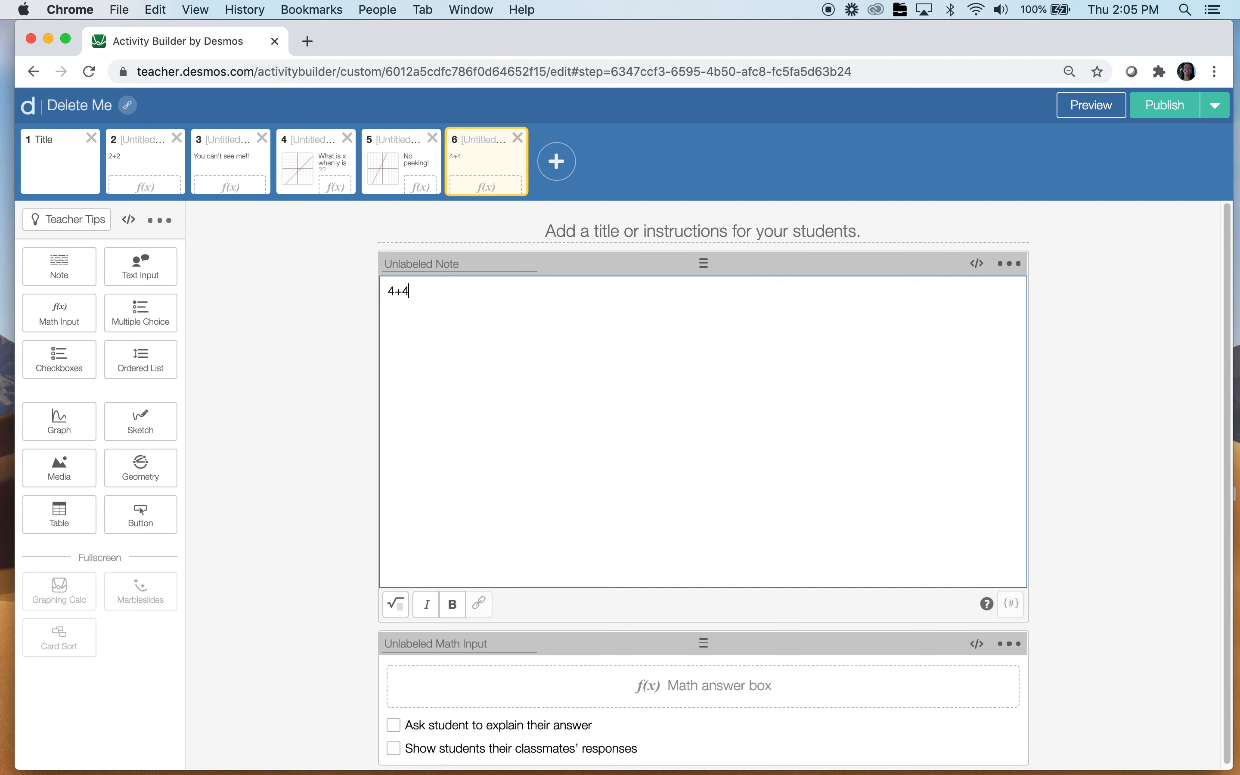
pyautogui.click(477, 641)
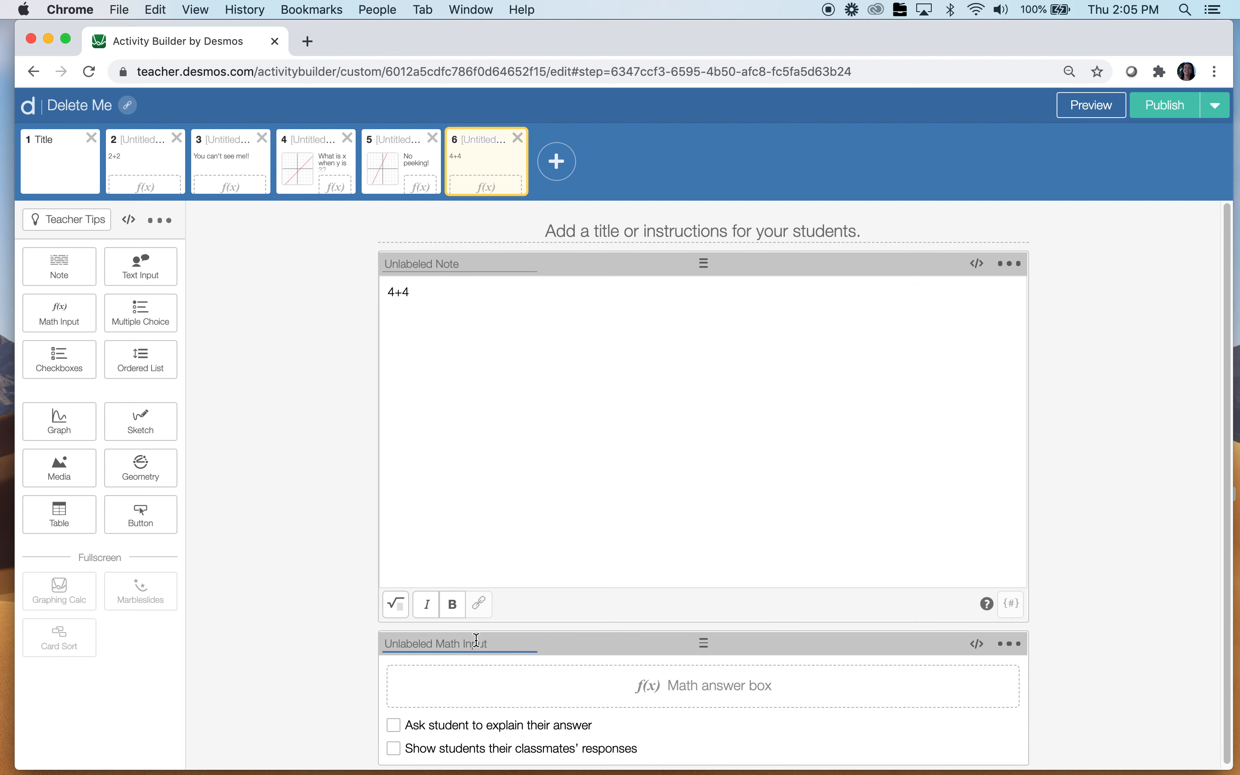
pyautogui.write('math6')
pyautogui.click(399, 170)
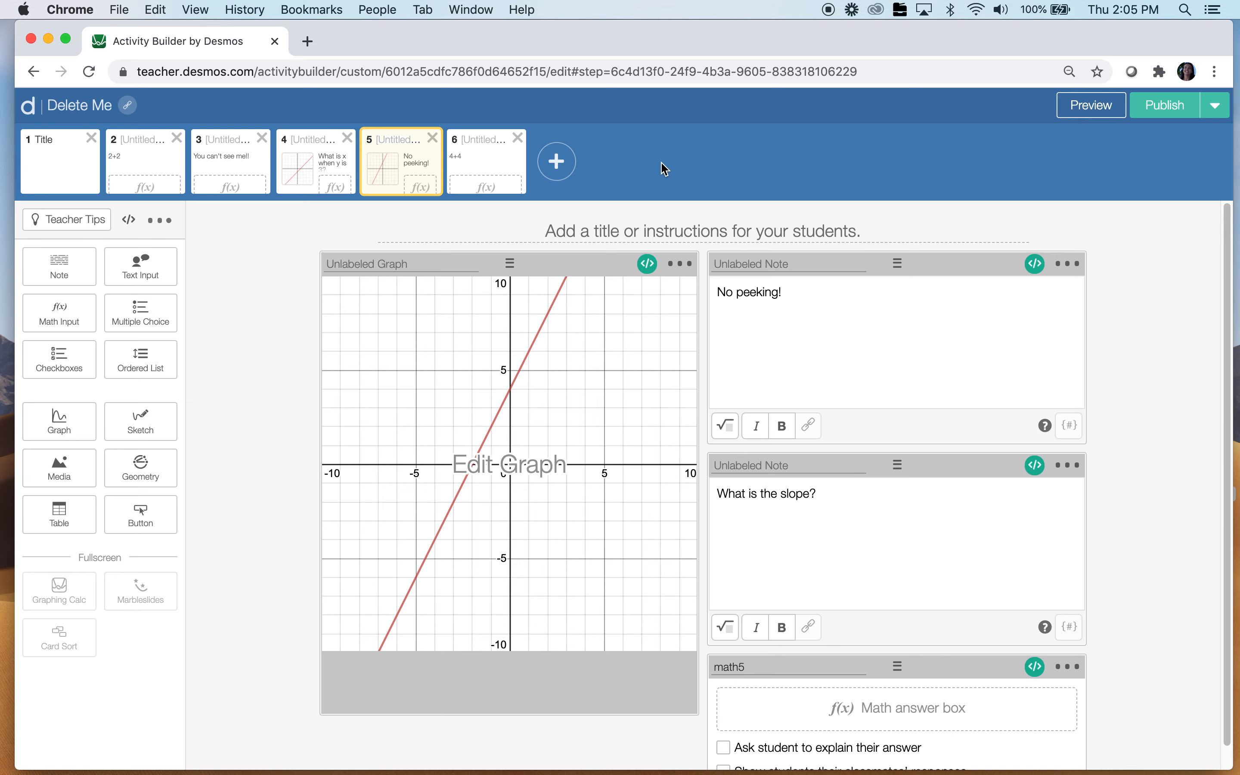
# Script the 4+4 note hidden: not(math5.numericValue = 2) and copy the rule
pyautogui.click(497, 180)
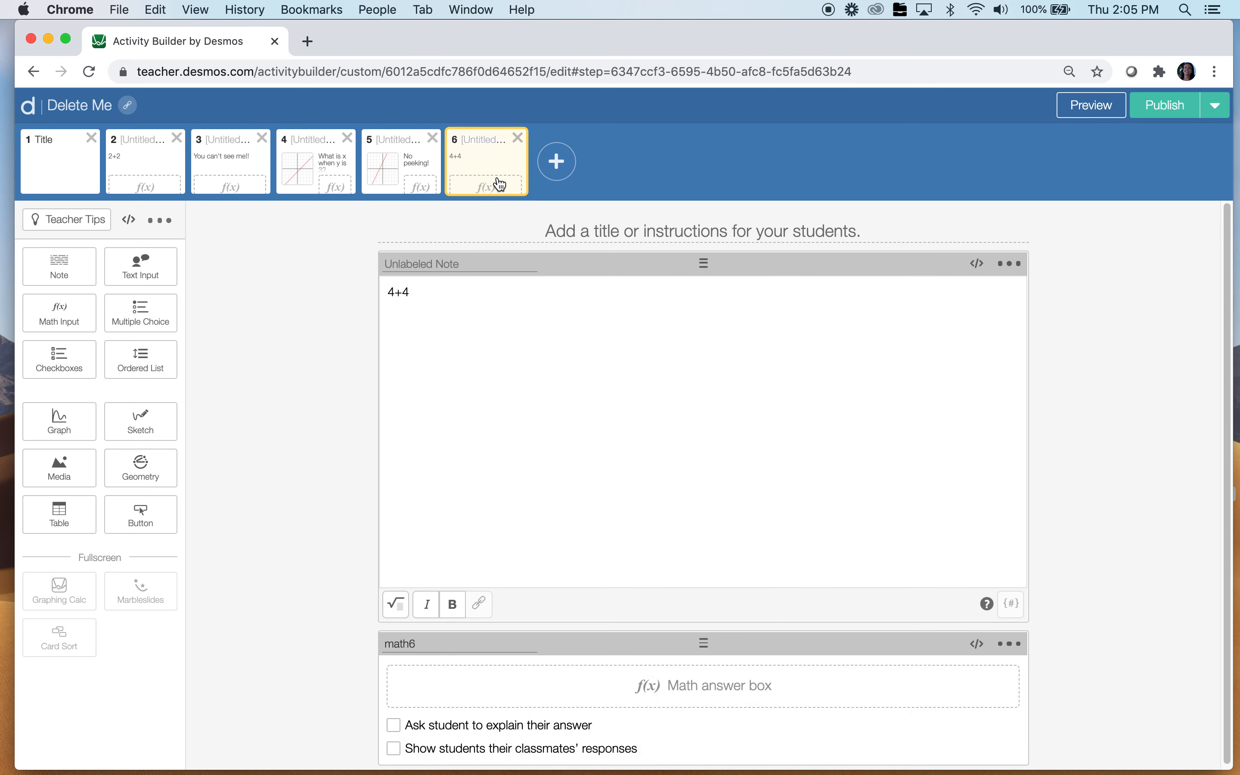
pyautogui.click(977, 263)
pyautogui.write('hi')
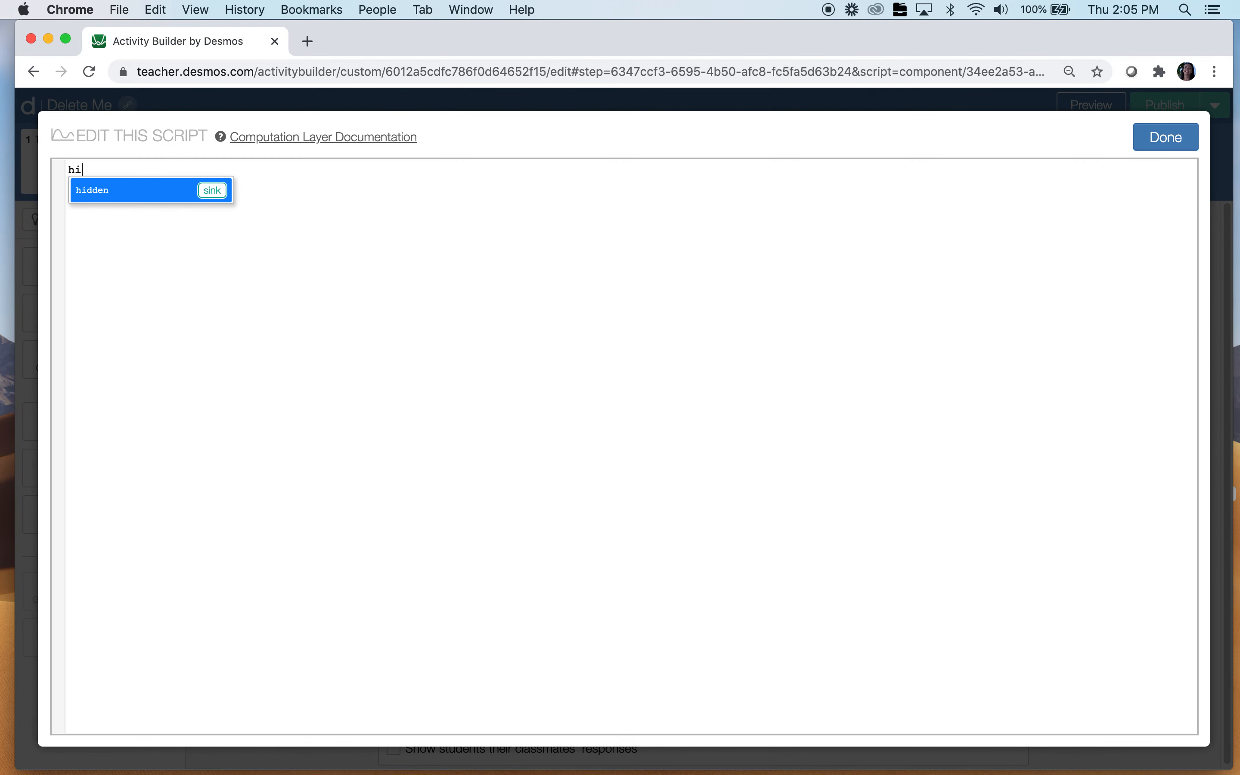
pyautogui.write('dden: not(math')
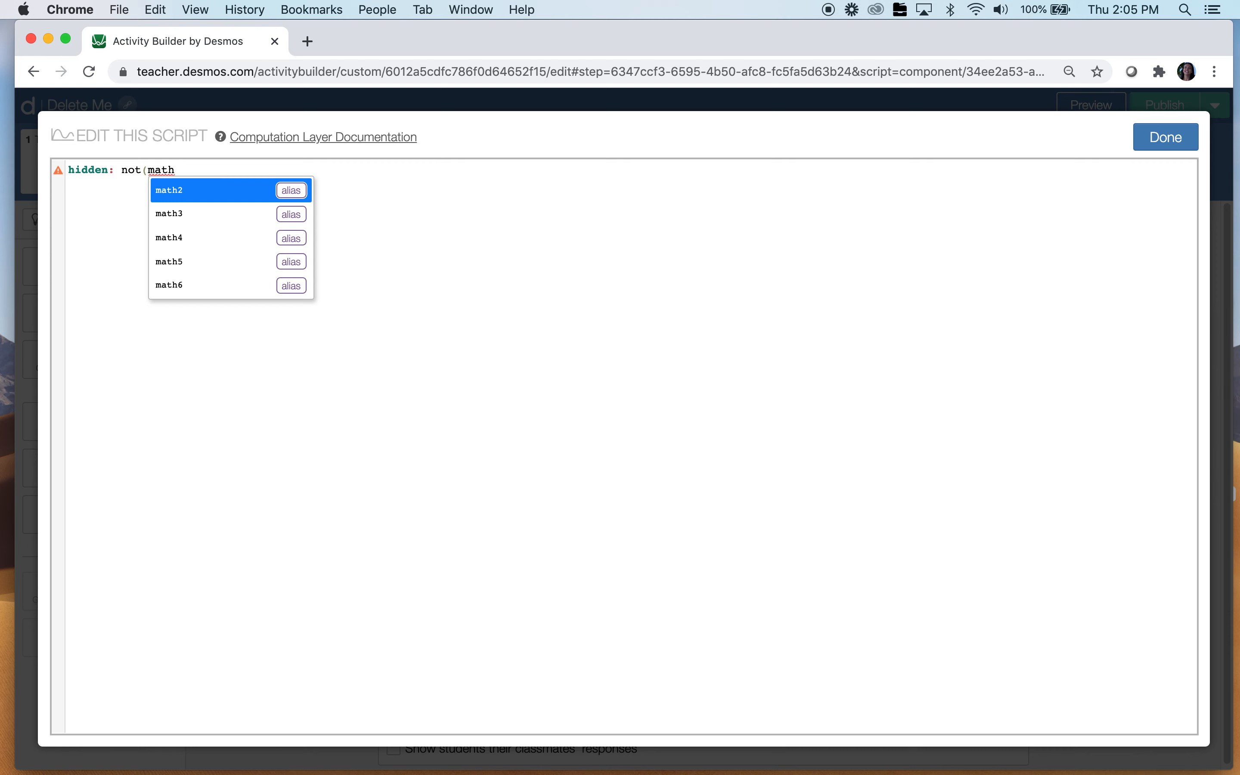
pyautogui.write('5.nu')
pyautogui.press('Tab')
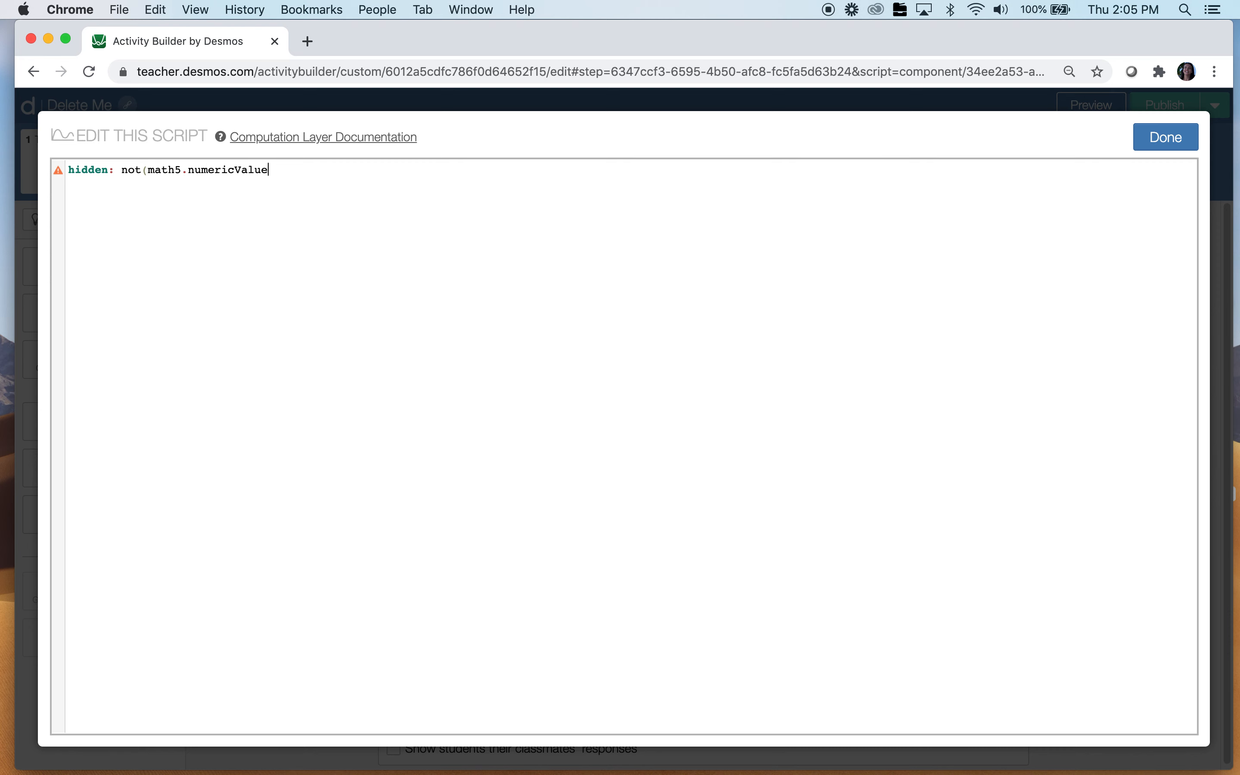
pyautogui.write('= 2)')
pyautogui.moveTo(318, 172); pyautogui.dragTo(39, 176)
pyautogui.press('super+c')
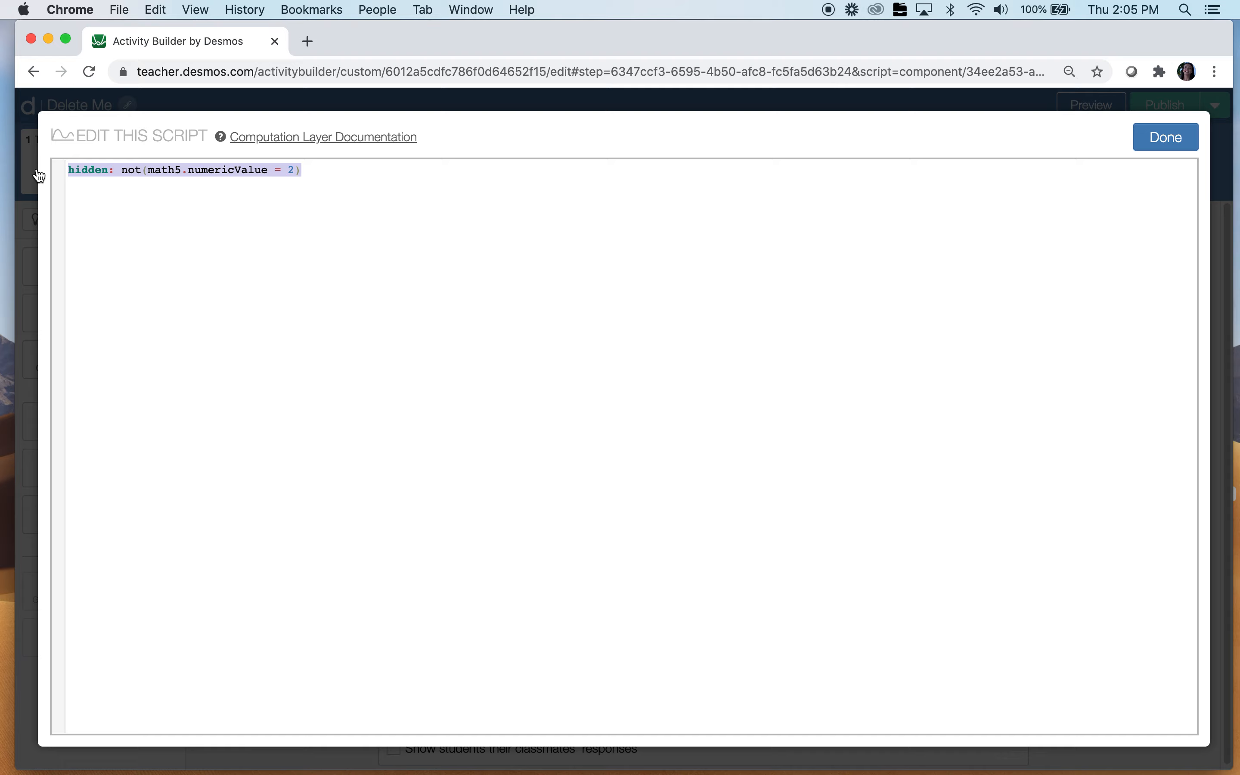
pyautogui.click(1165, 138)
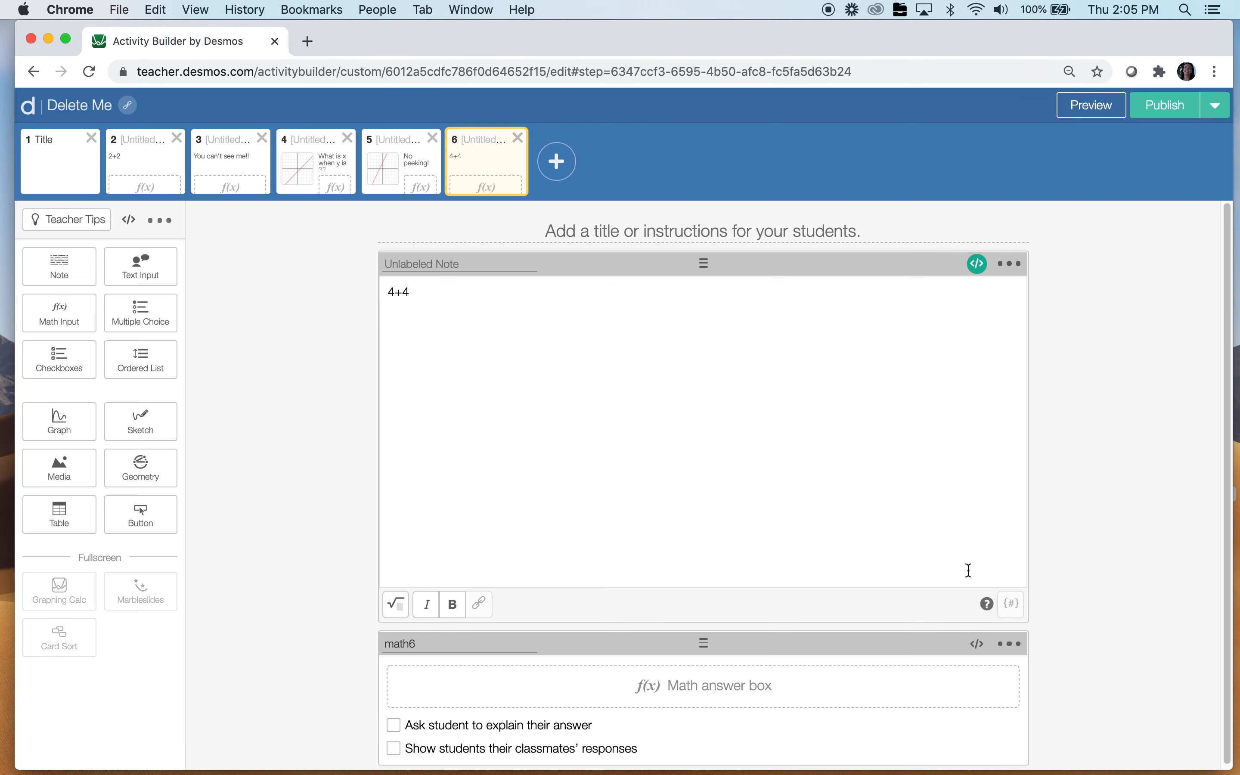
# Give math6 the rule hidden: not(math5.numericValue = 3), then preview the activity
pyautogui.click(978, 645)
pyautogui.press('super+v')
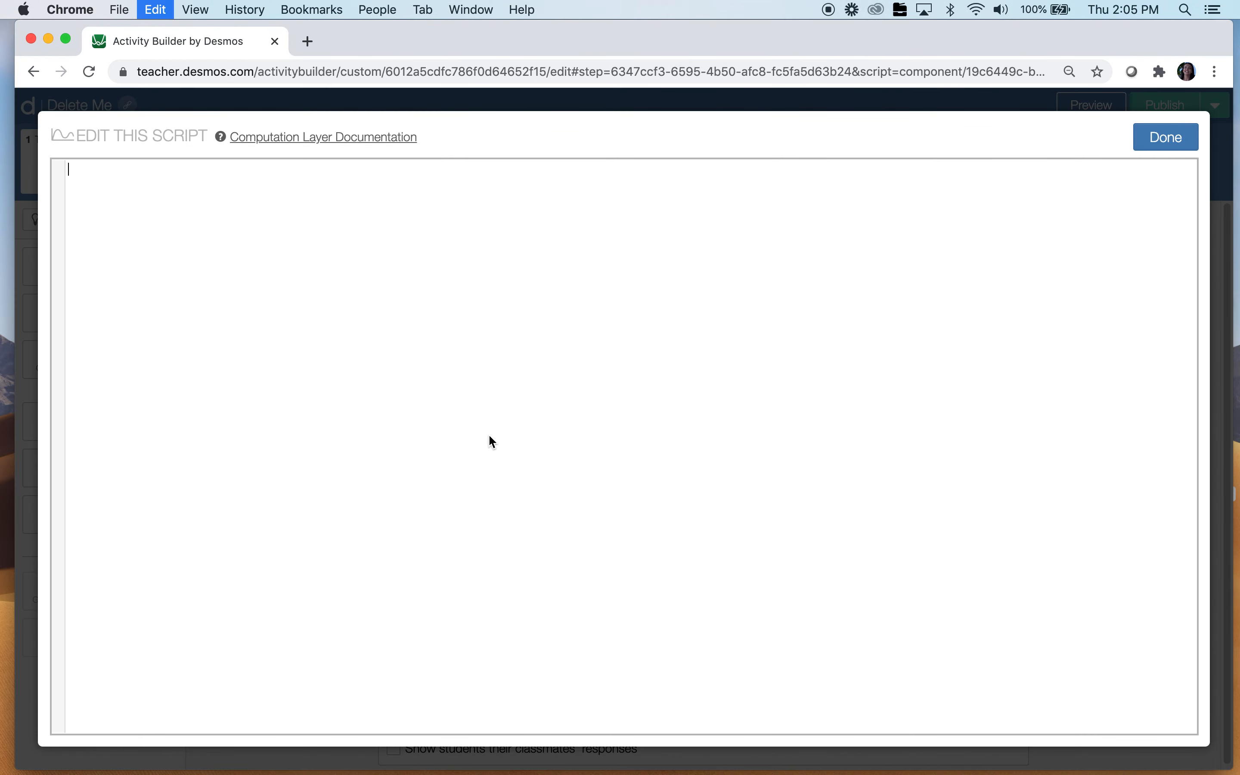
pyautogui.press('Left')
pyautogui.press('BackSpace')
pyautogui.write('3')
pyautogui.click(1168, 141)
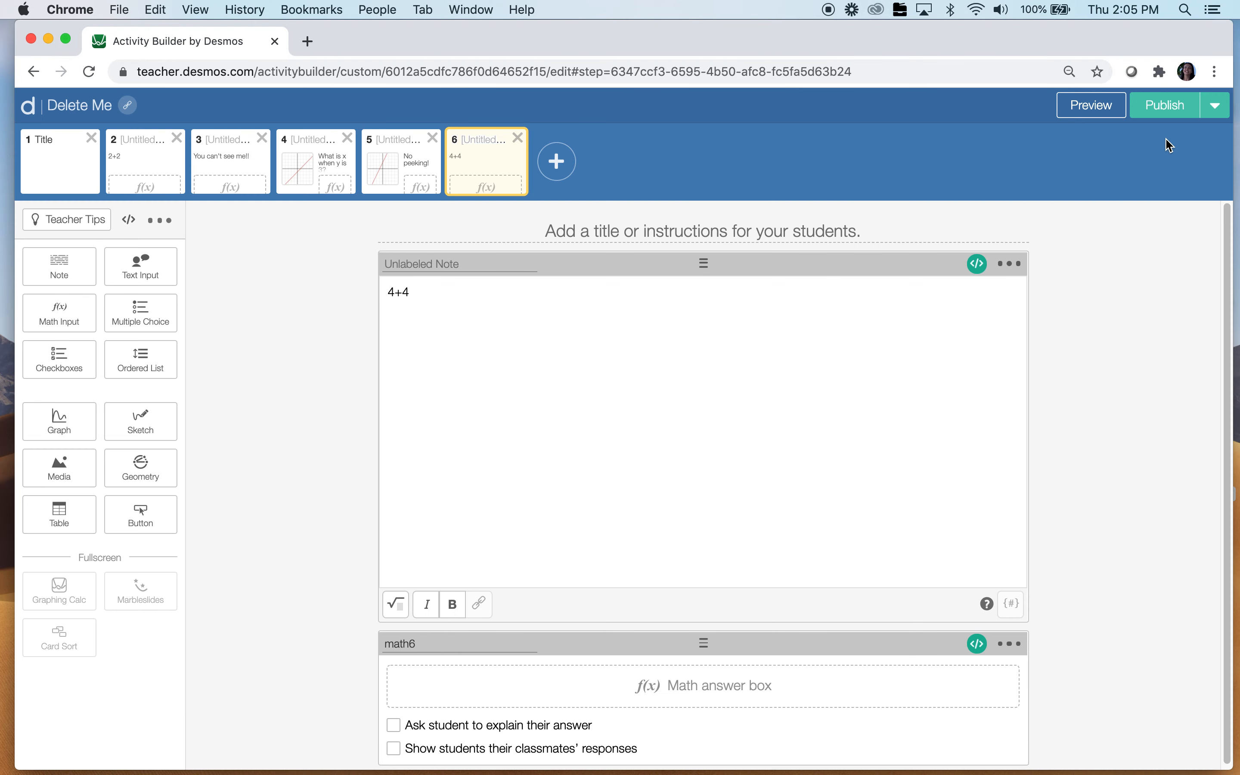
pyautogui.click(1092, 105)
# Go back to screen 2 in the student preview, then close it
pyautogui.click(1068, 134)
pyautogui.click(1069, 133)
pyautogui.click(1068, 133)
pyautogui.click(1068, 134)
pyautogui.click(1220, 103)
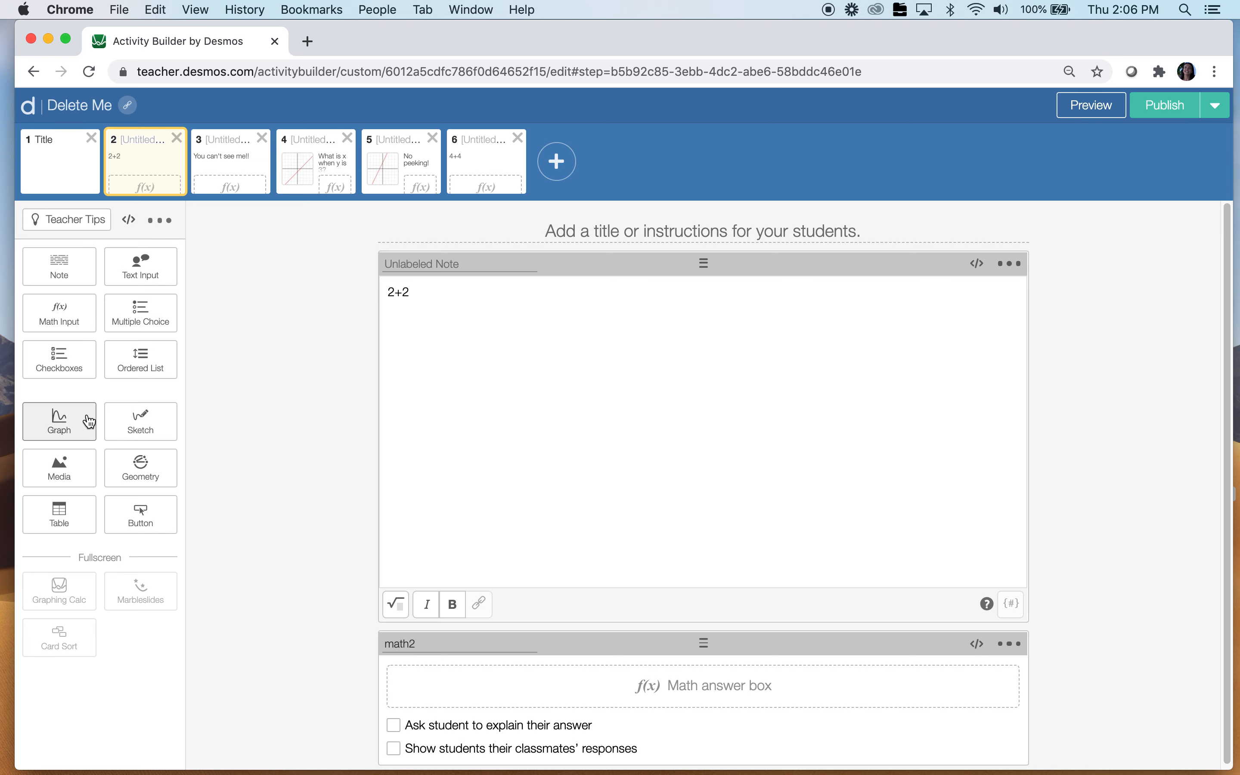
# Upload the padlock screenshot as a media component on screen 2
pyautogui.click(81, 469)
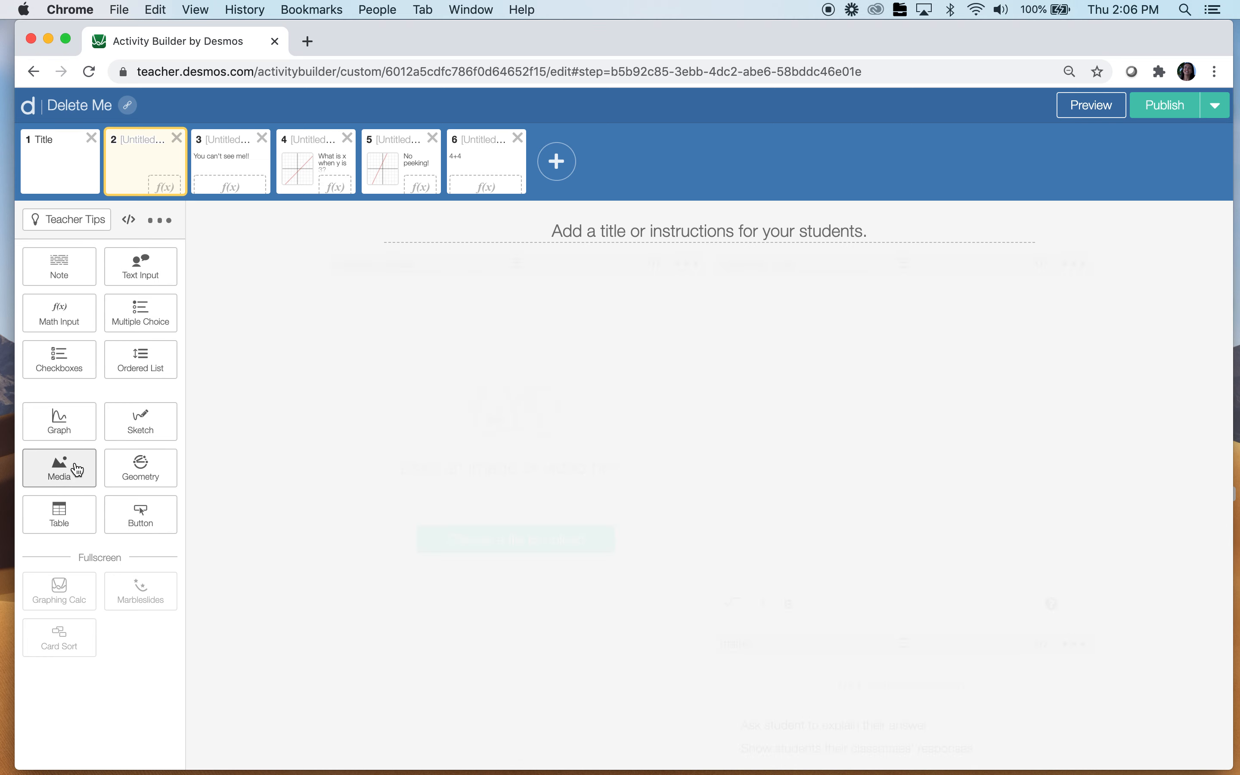
pyautogui.click(485, 546)
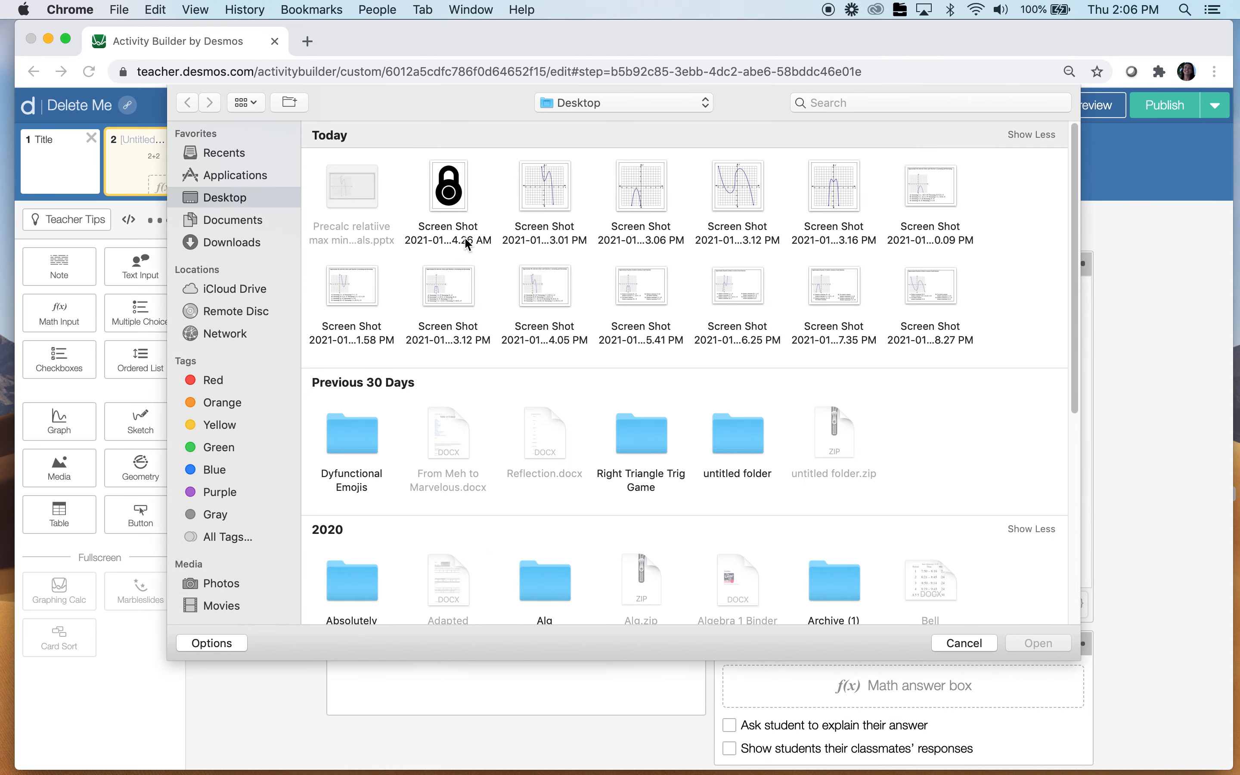
pyautogui.click(445, 185)
pyautogui.click(1035, 644)
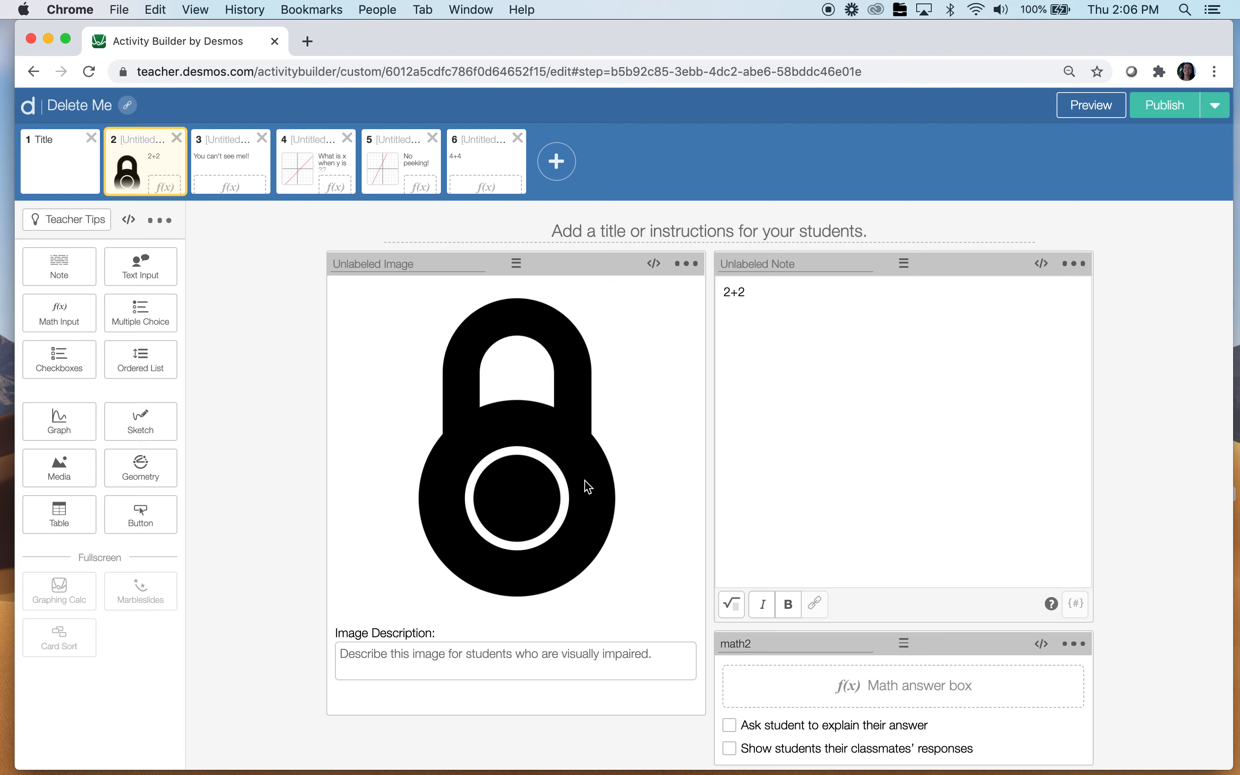
# Script the padlock image hidden: (math5.numericValue = 2)
pyautogui.click(654, 263)
pyautogui.press('super+v')
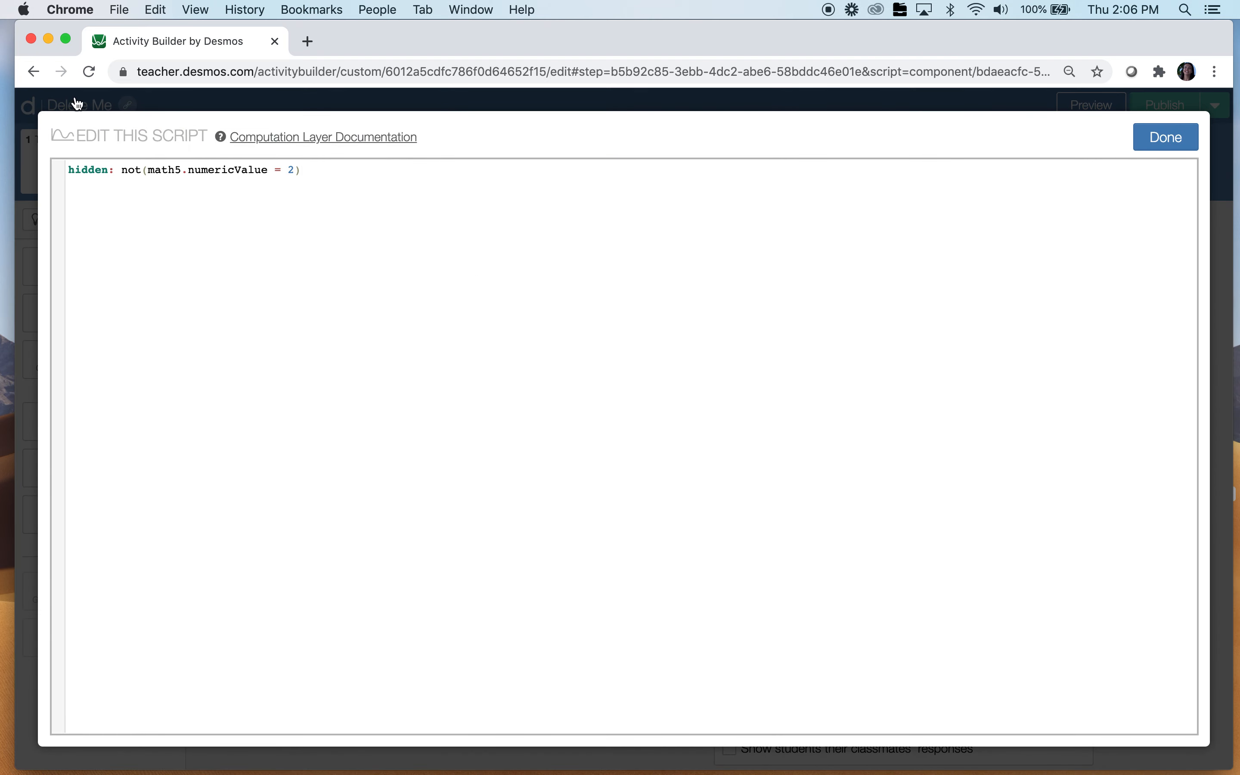
pyautogui.click(142, 170)
pyautogui.press('BackSpace')
pyautogui.press('BackSpace')
pyautogui.press('BackSpace')
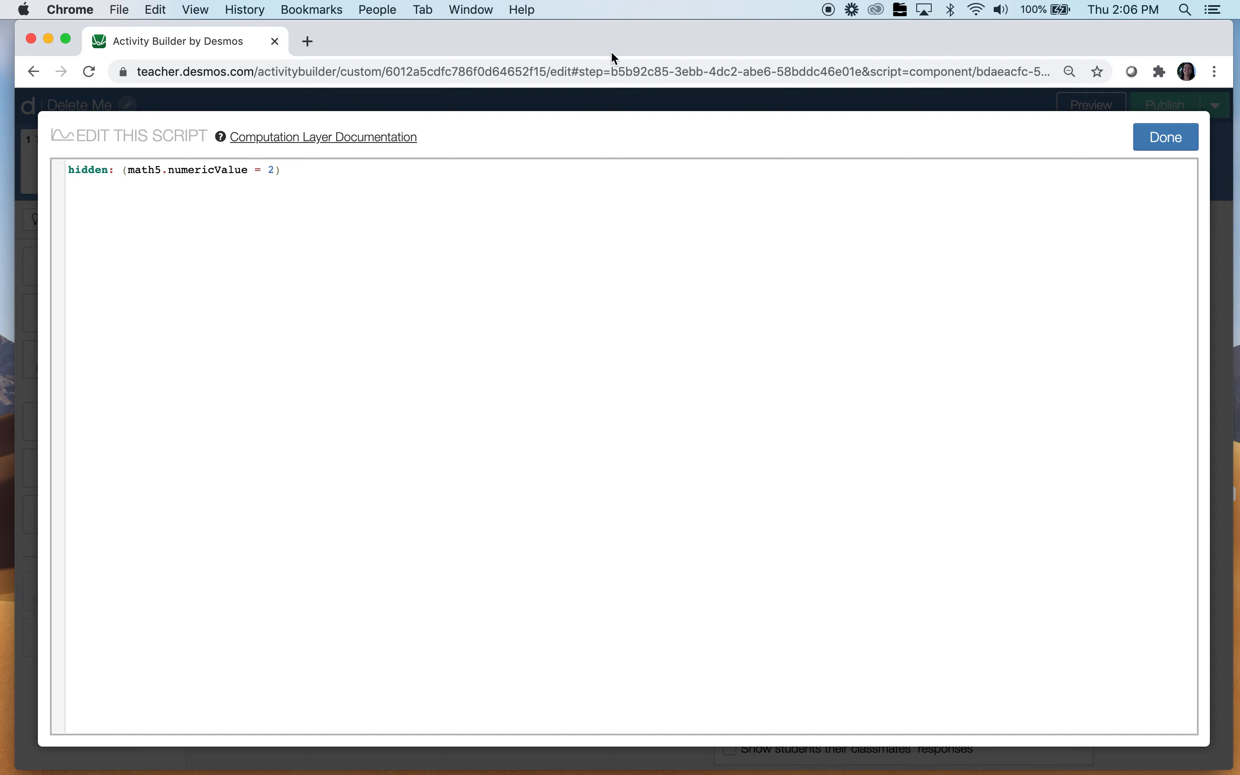
pyautogui.click(1185, 138)
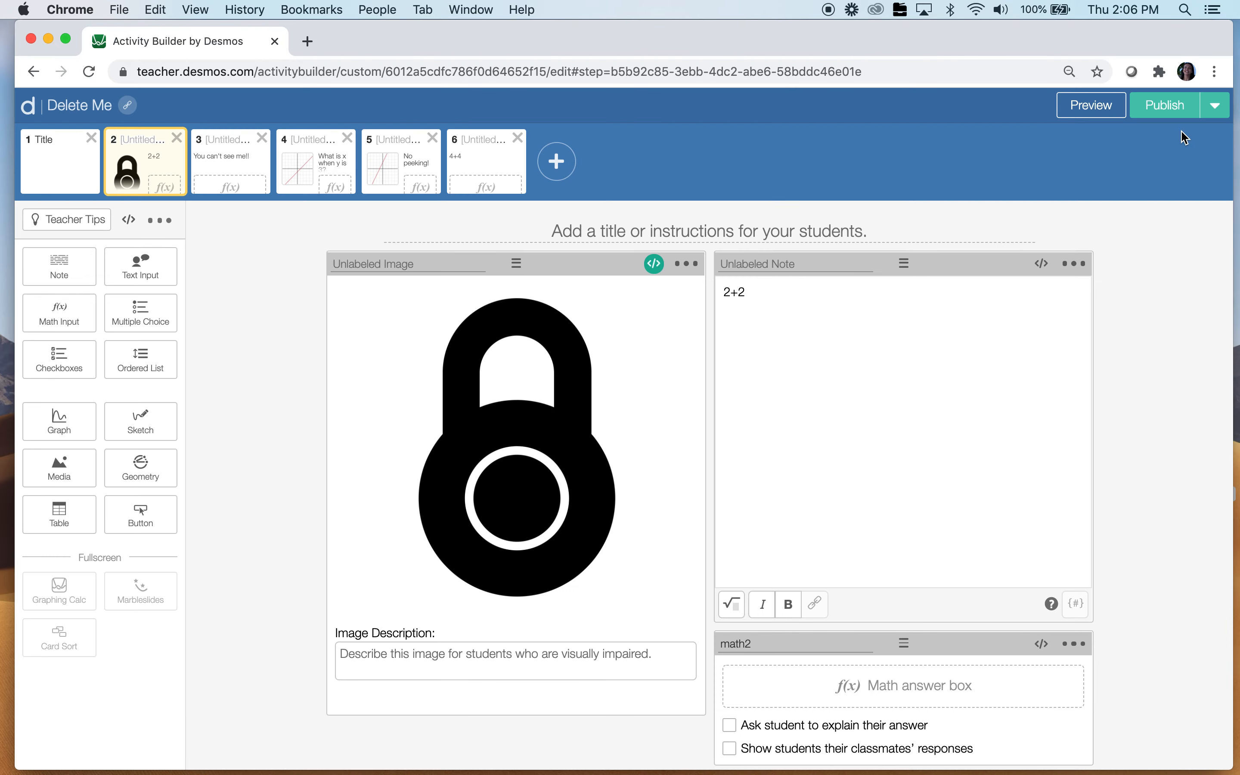
# Preview screen 2, then clear the padlock image's hidden rule from its script
pyautogui.click(1100, 110)
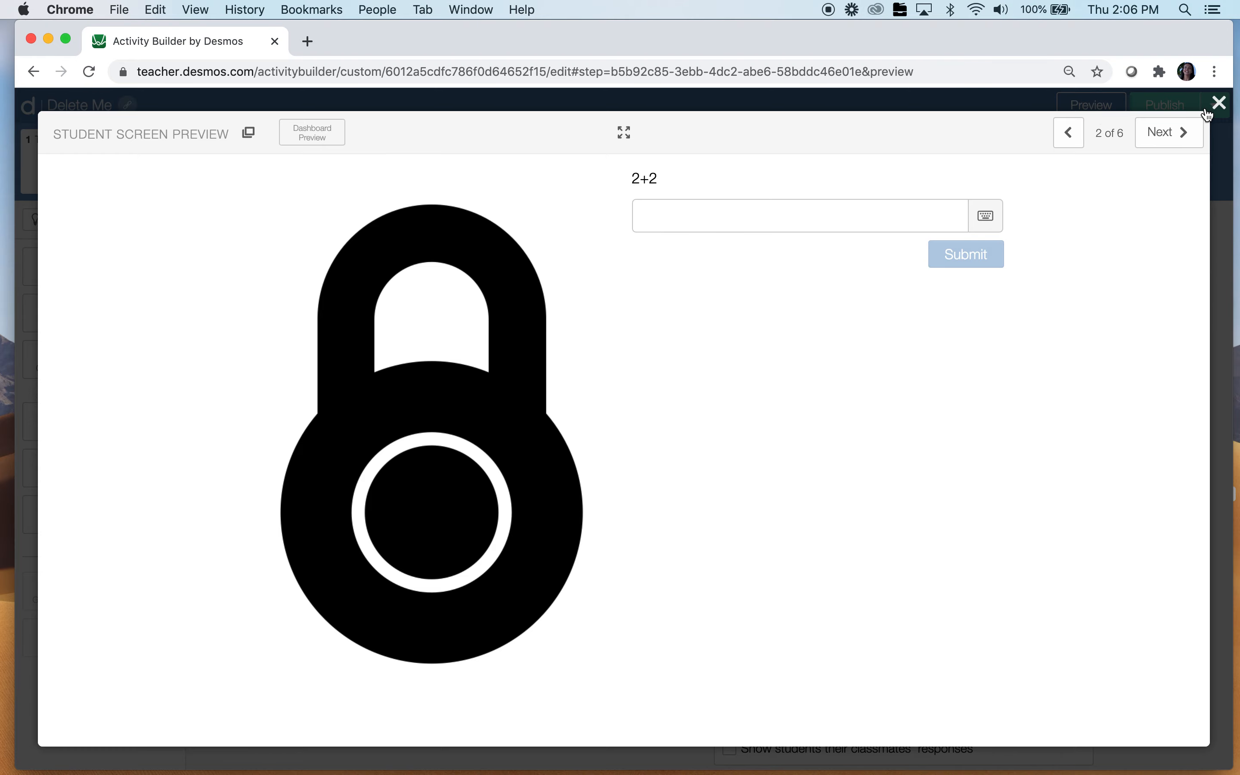
pyautogui.click(1219, 103)
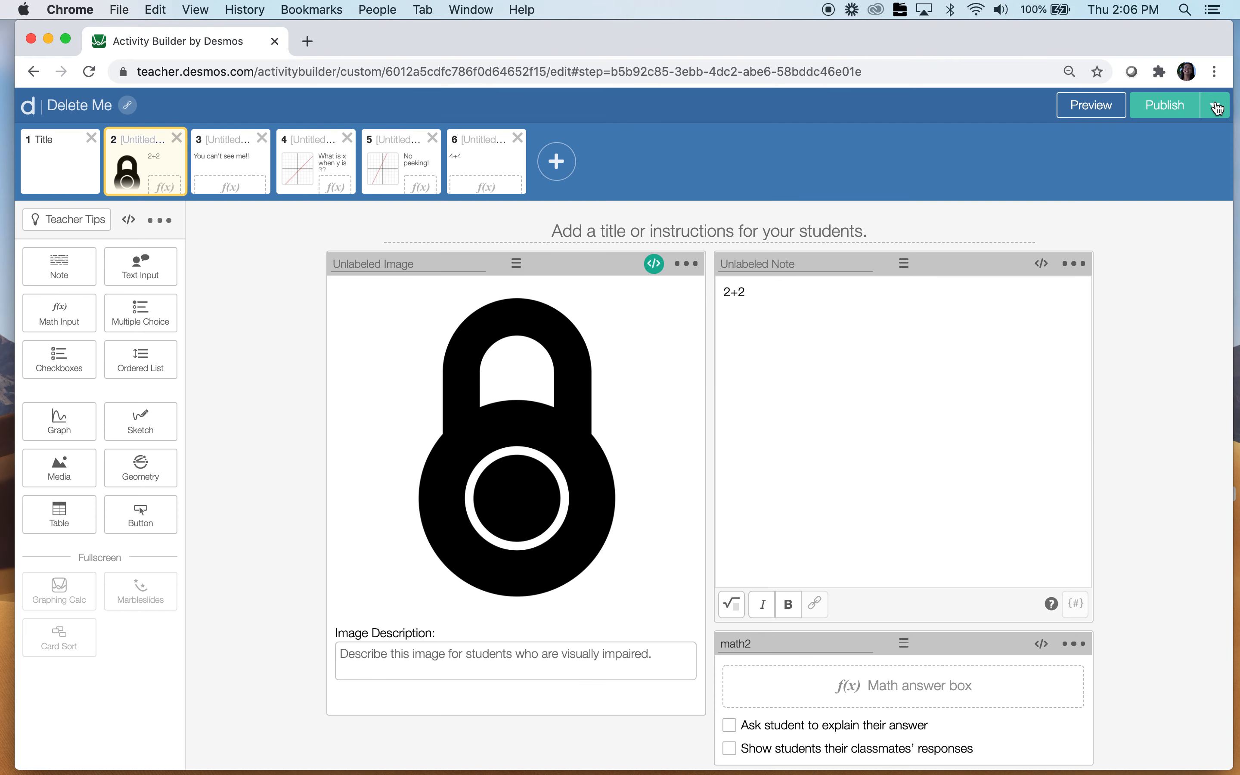
pyautogui.click(654, 259)
pyautogui.moveTo(288, 169); pyautogui.dragTo(72, 154)
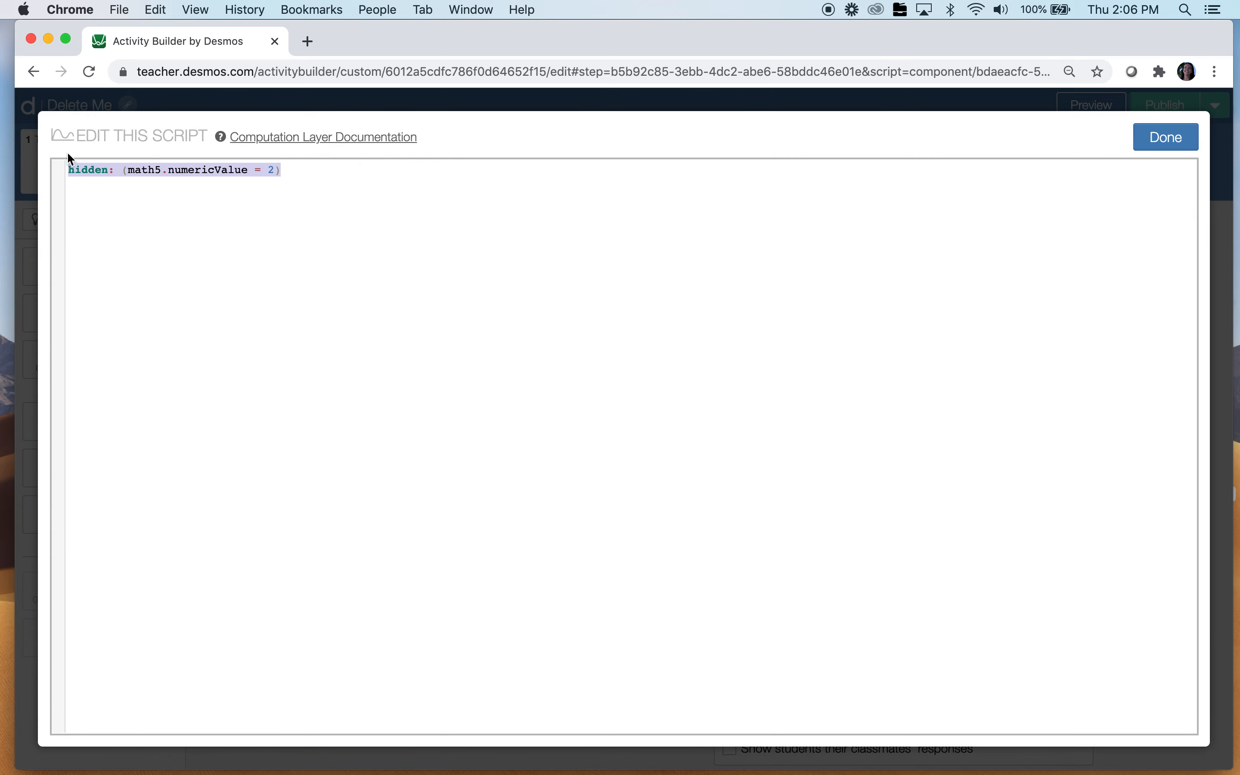
pyautogui.press('BackSpace')
pyautogui.click(1192, 142)
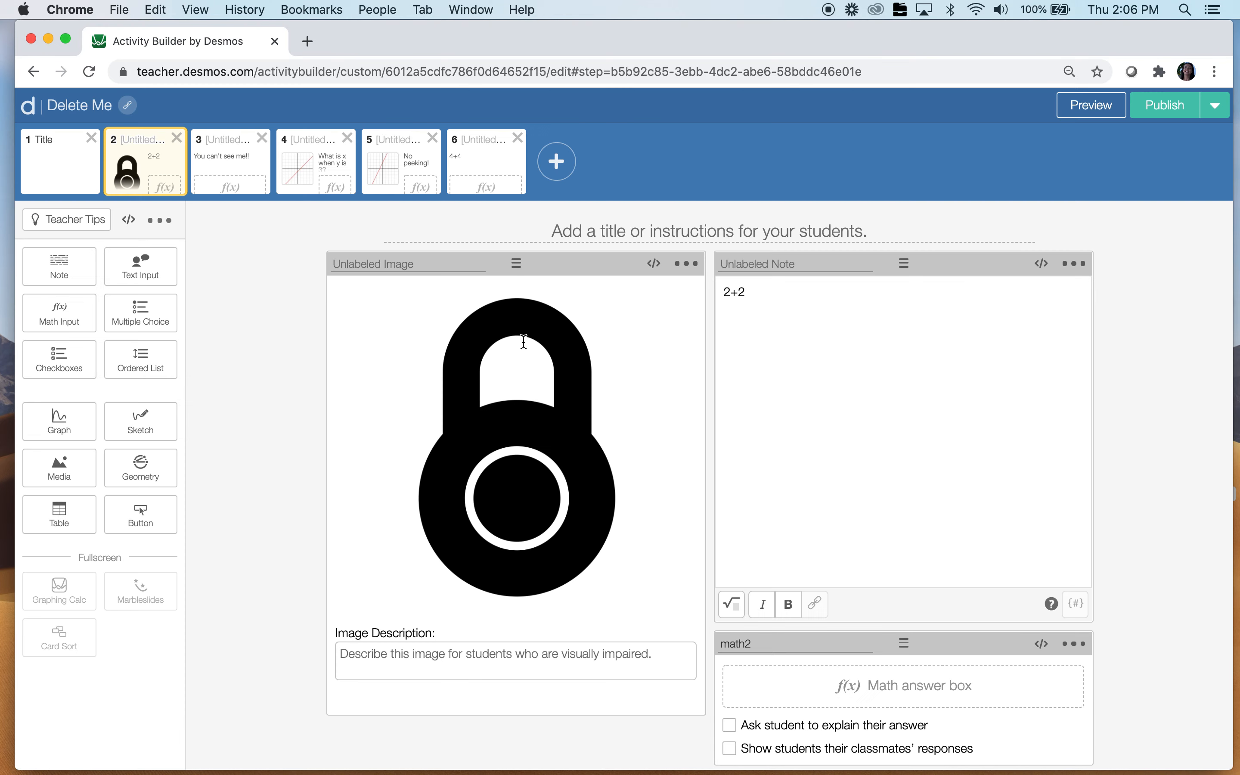
# Delete the padlock image component from screen 2 and go to screen 6
pyautogui.click(687, 264)
pyautogui.click(629, 363)
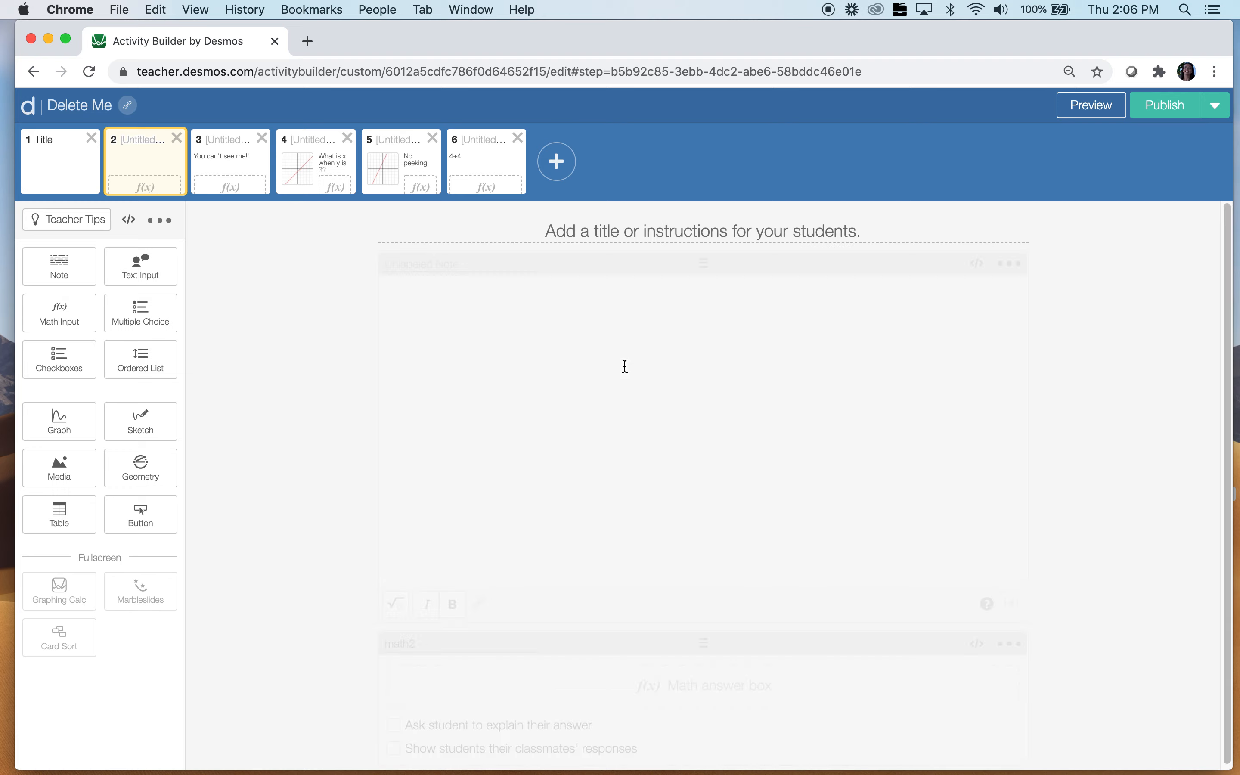
pyautogui.click(488, 163)
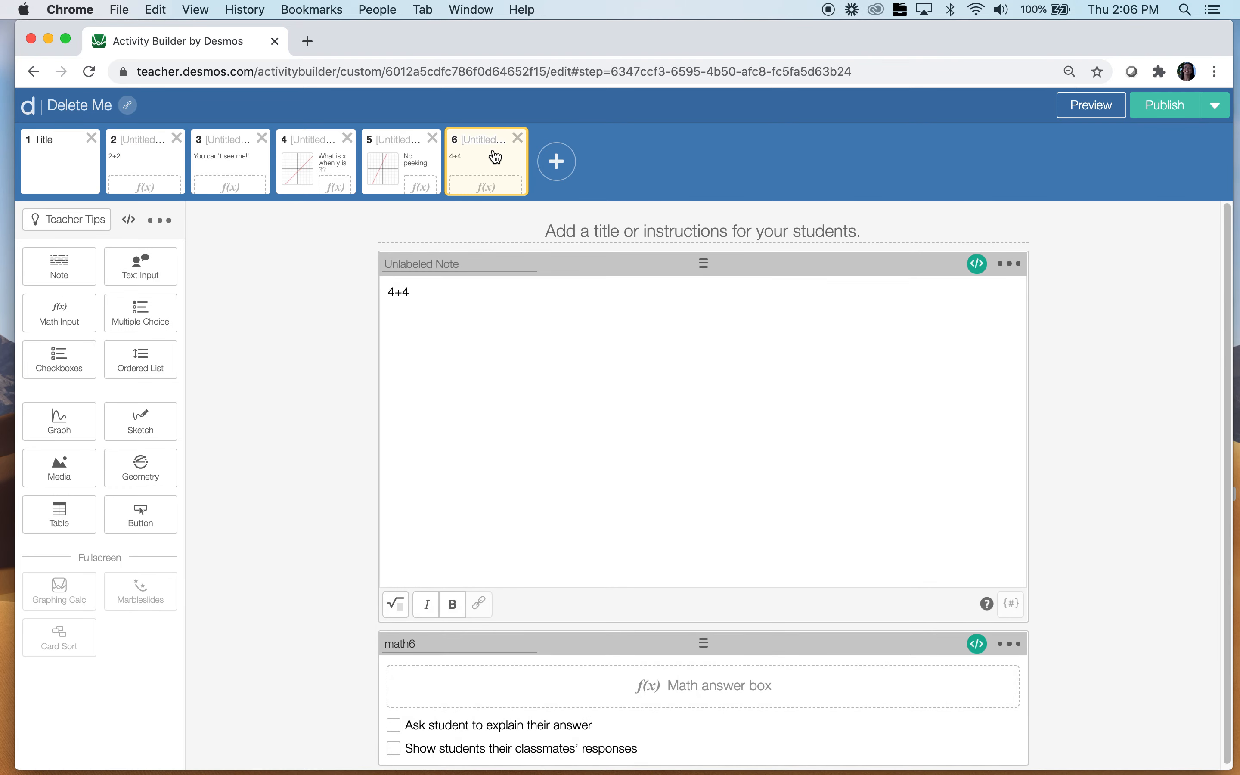
# Add a media component to screen 6 and upload the padlock screenshot
pyautogui.click(236, 163)
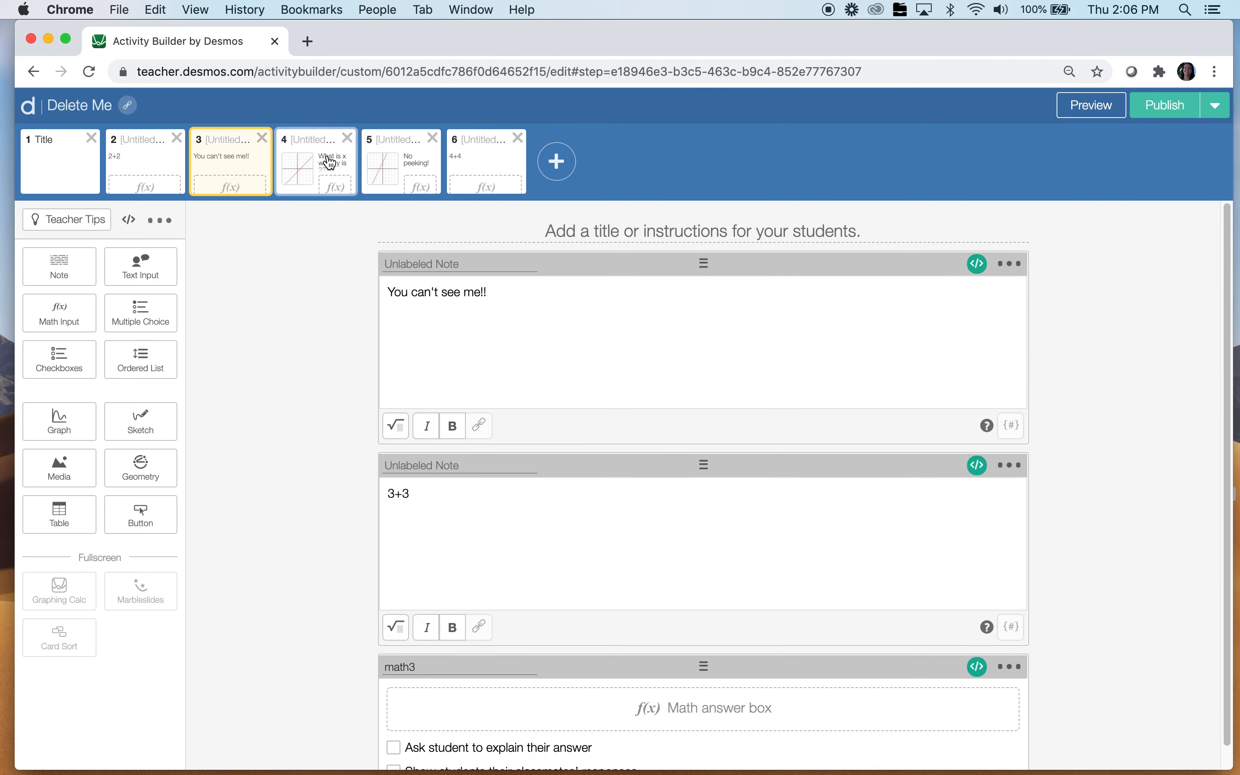
pyautogui.click(330, 163)
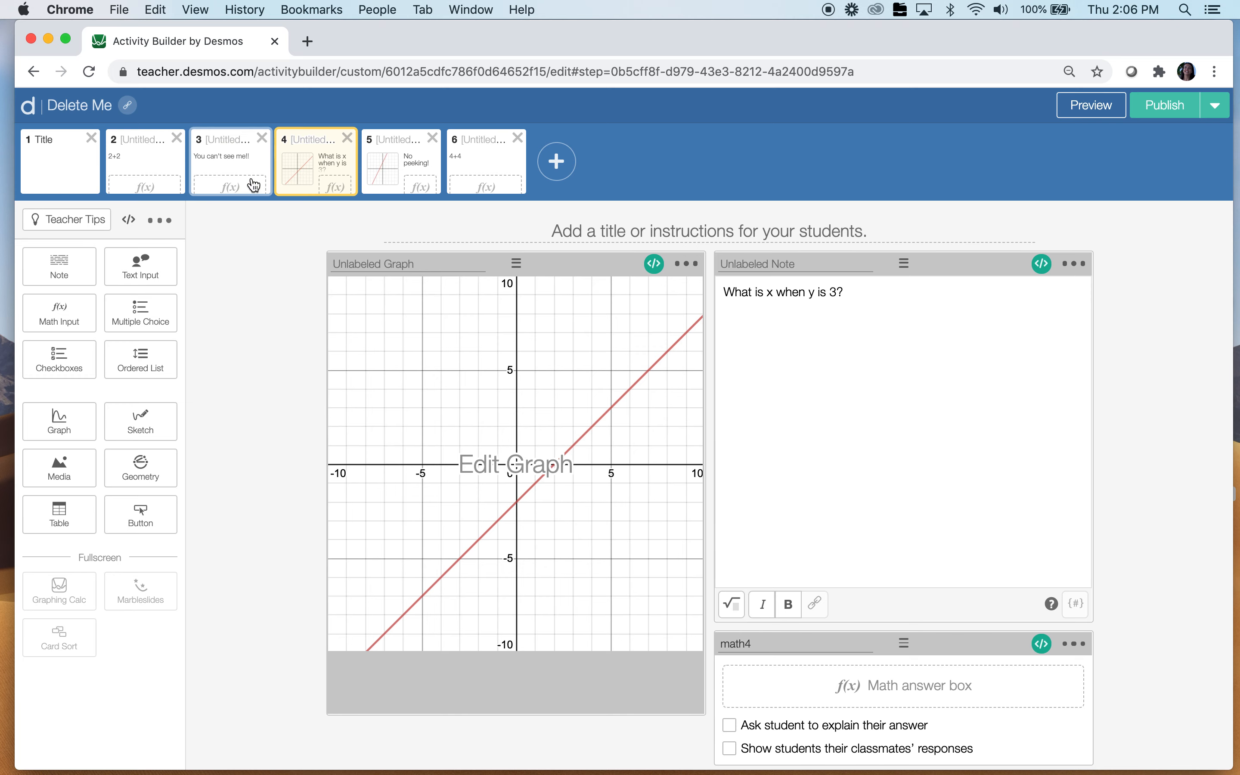
pyautogui.click(478, 163)
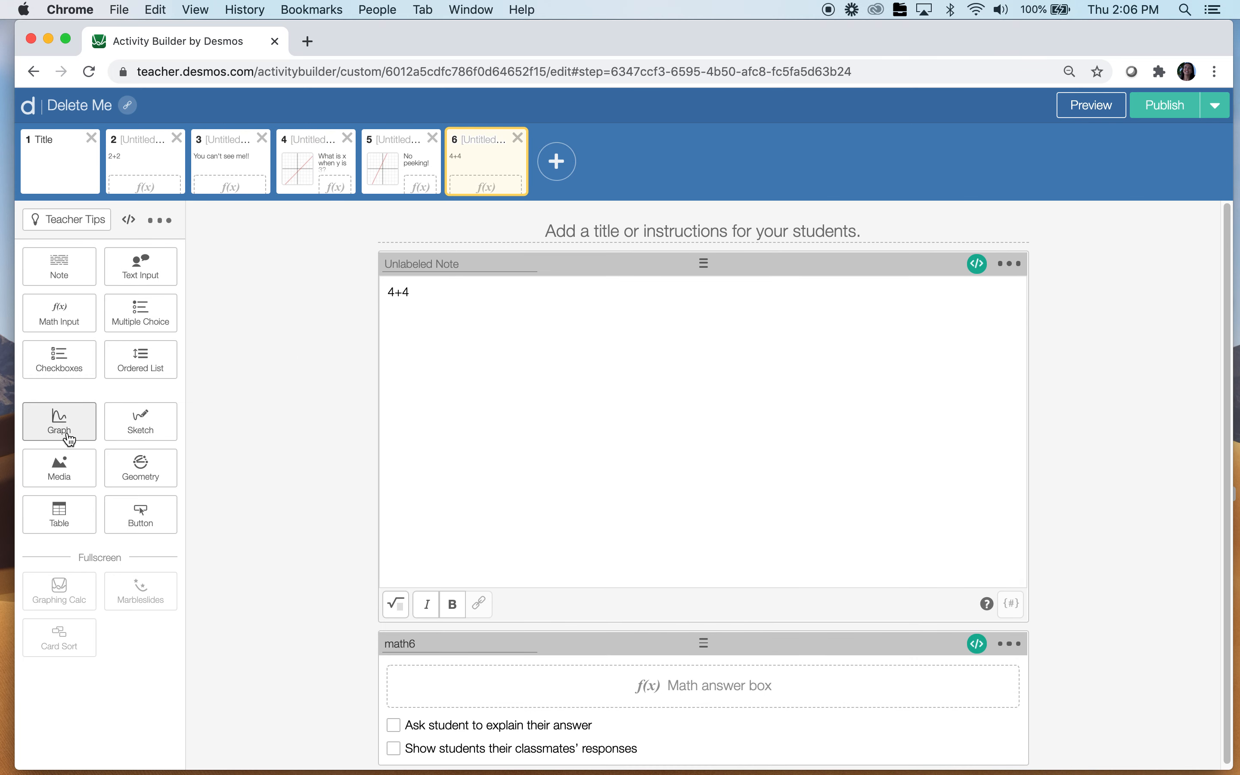
pyautogui.click(60, 469)
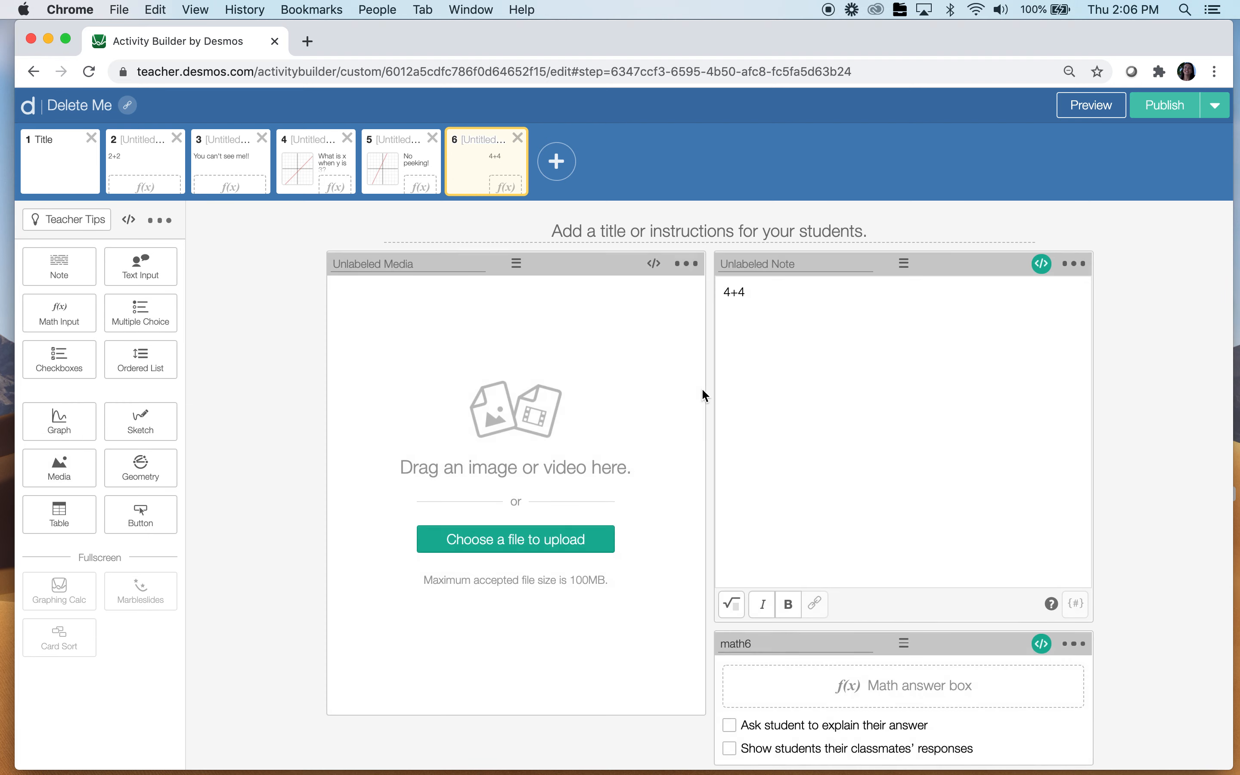
pyautogui.click(582, 545)
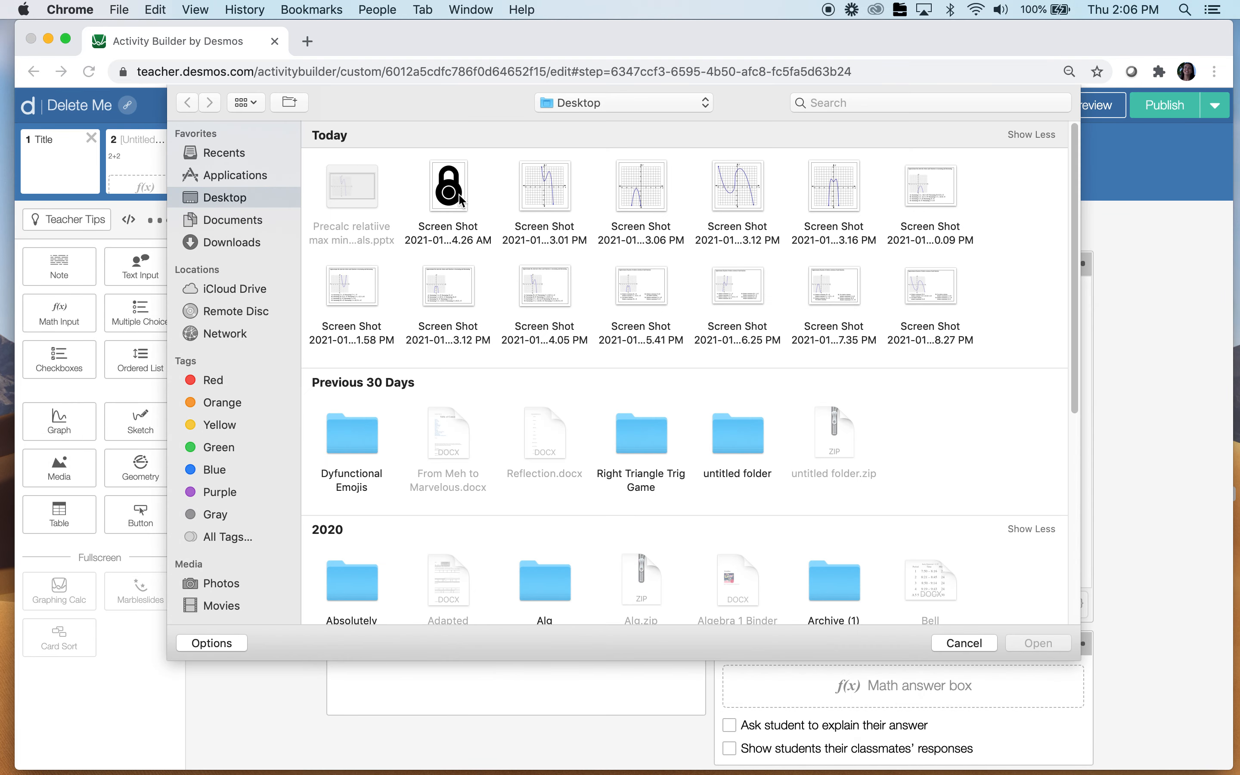
pyautogui.click(493, 225)
pyautogui.click(1038, 614)
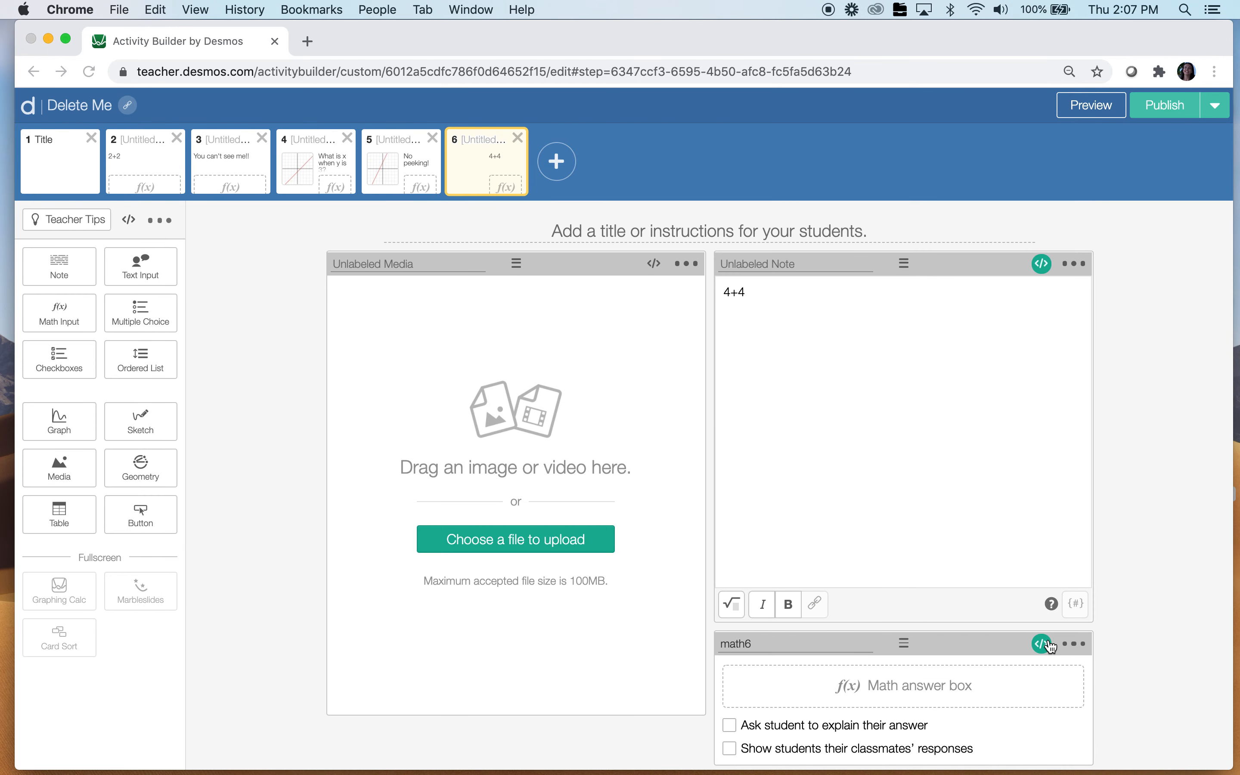
# Script the padlock image with hidden: (math5.numericValue = 2) and preview screen 6
pyautogui.click(653, 263)
pyautogui.write('hidden: not(math5.numericValue = 2)')
pyautogui.click(141, 170)
pyautogui.press('BackSpace')
pyautogui.press('BackSpace')
pyautogui.press('BackSpace')
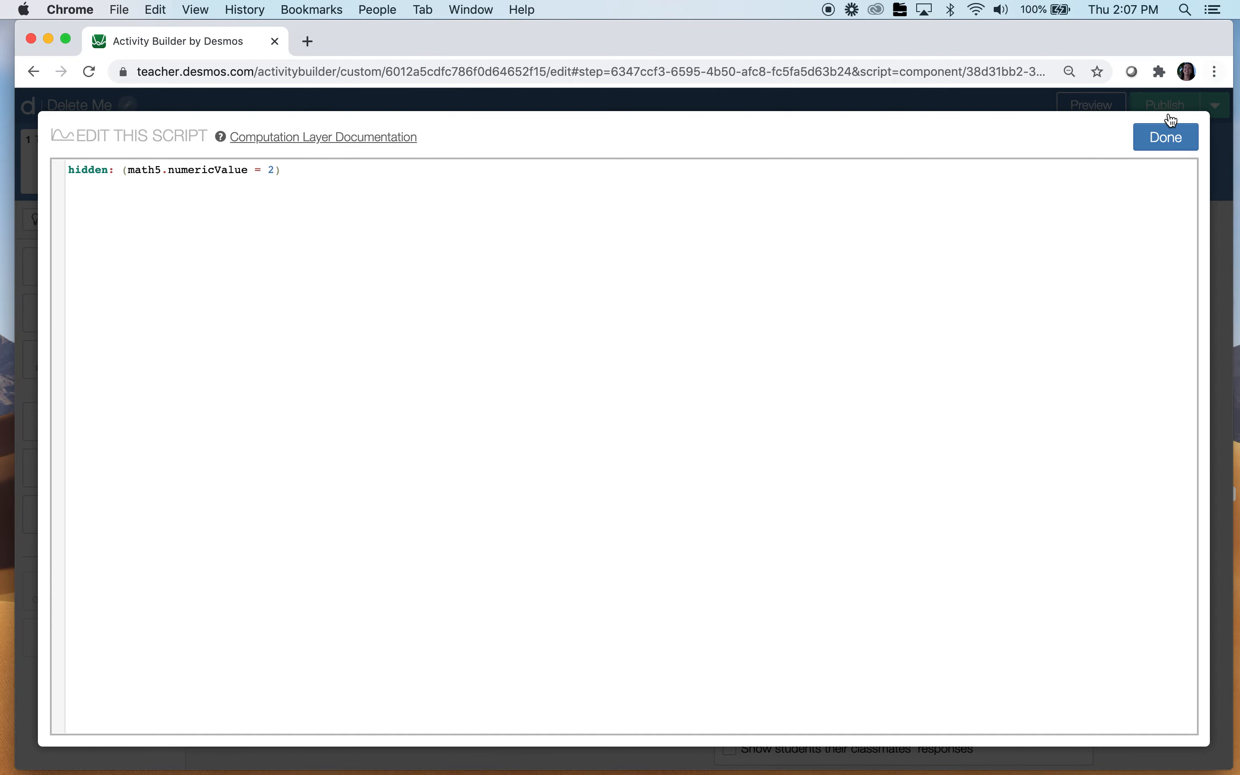
pyautogui.click(1166, 136)
pyautogui.click(1090, 105)
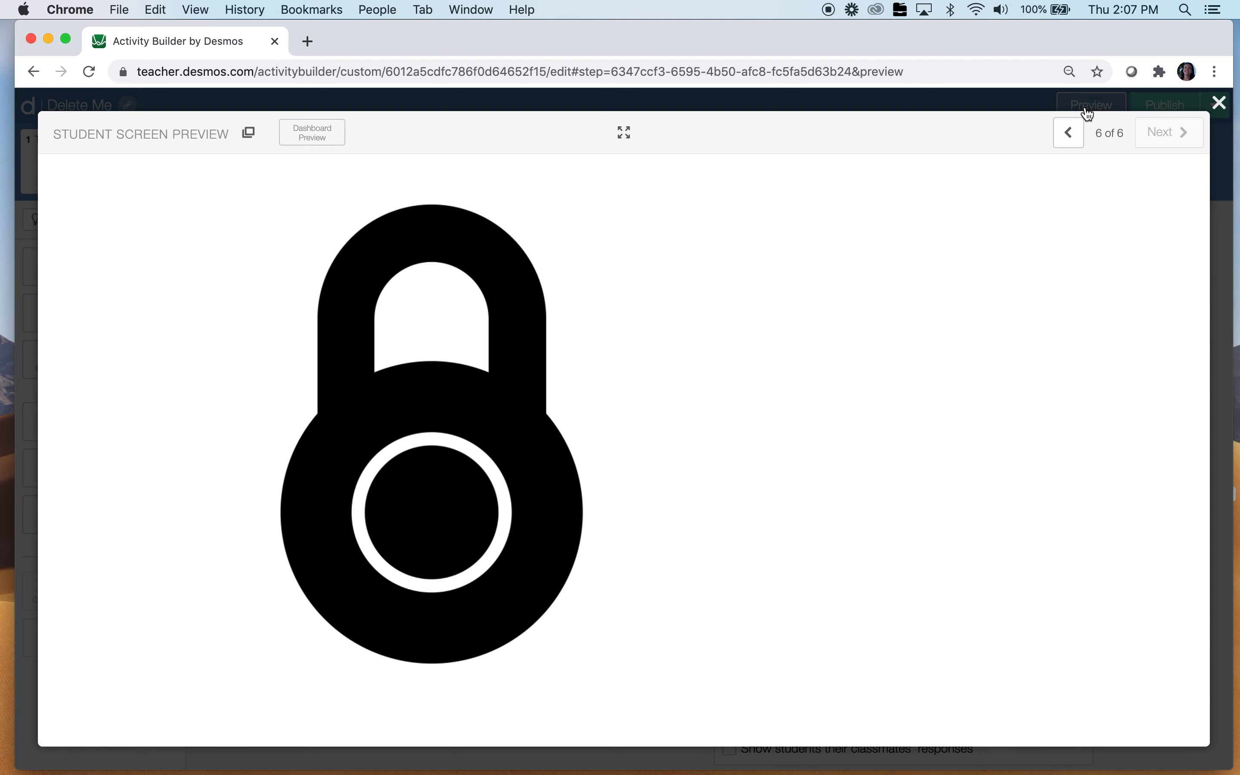
# Step the student preview back from screen 6 to screen 2, then close it
pyautogui.click(1070, 134)
pyautogui.click(1070, 134)
pyautogui.click(1070, 135)
pyautogui.click(1071, 134)
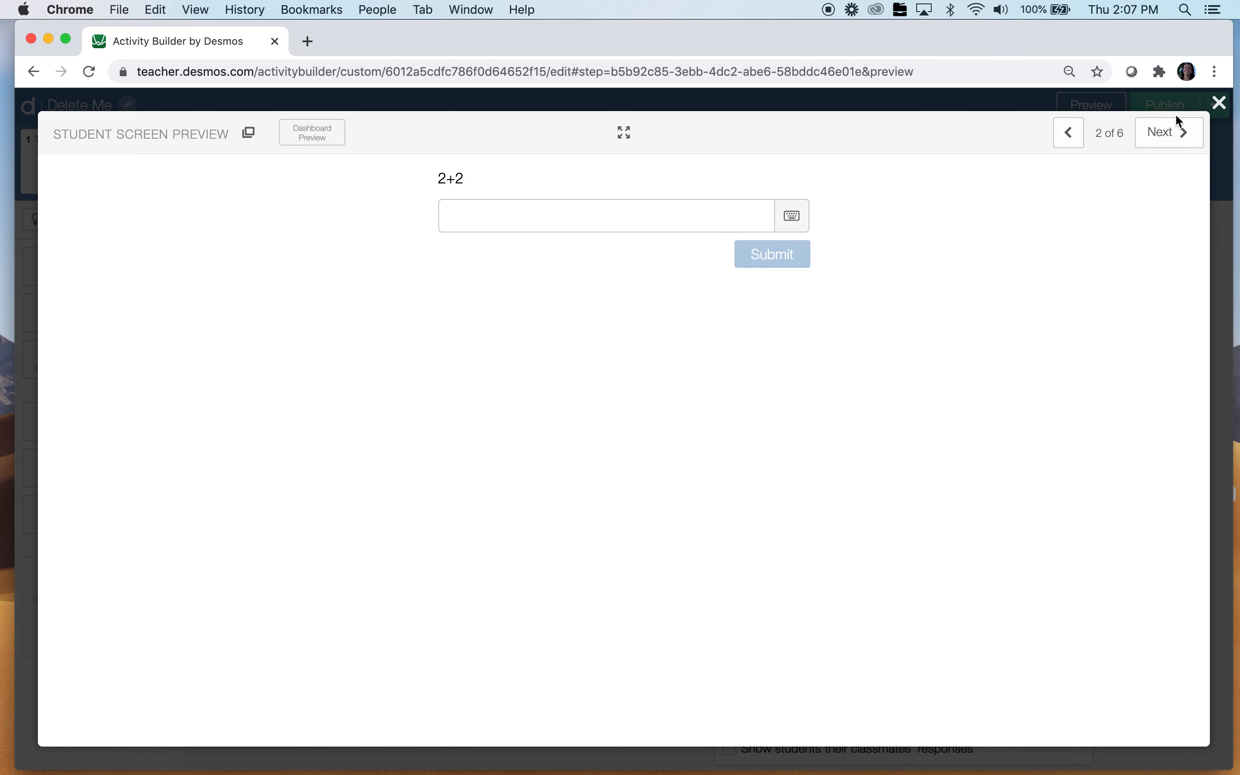
pyautogui.click(1219, 102)
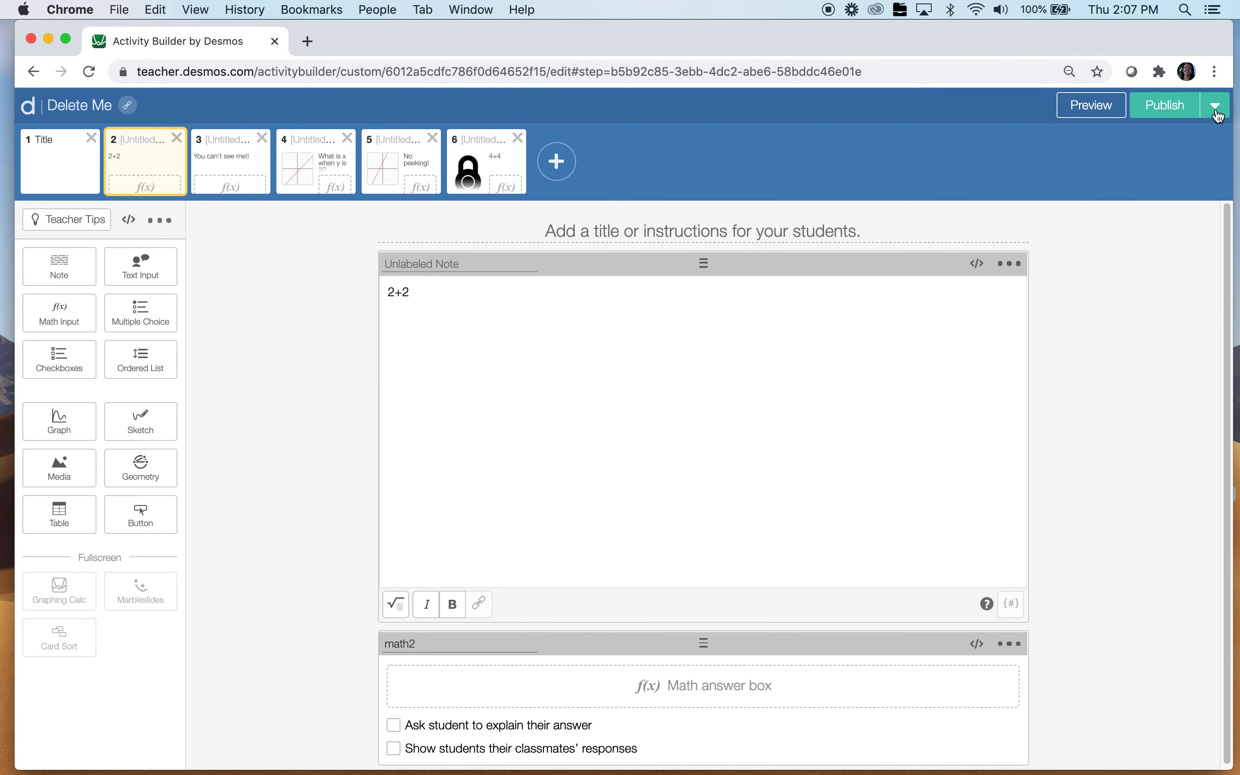